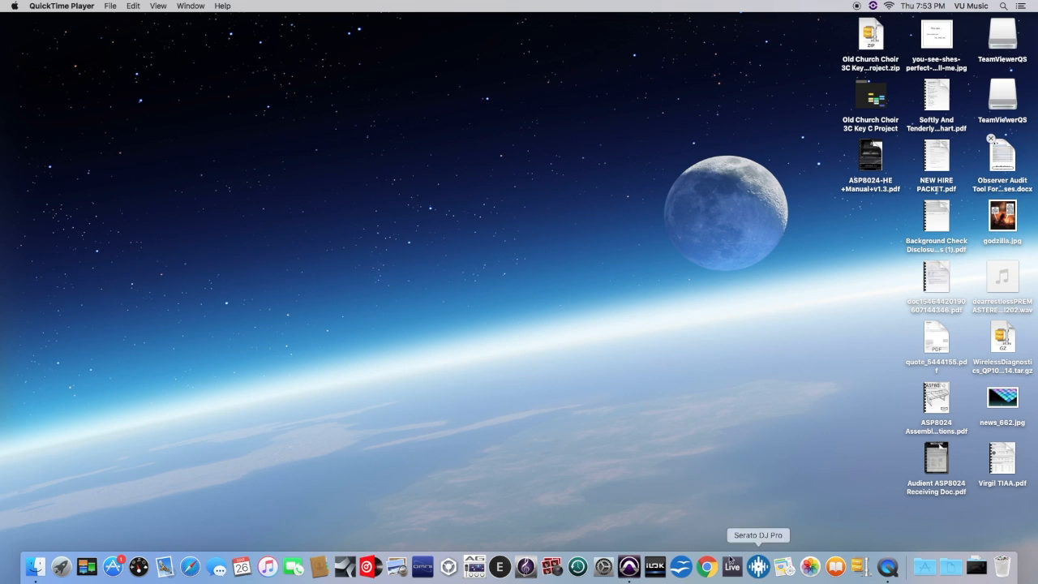
Step: Switch to Pro Tools and create a new local session named "Master #1 YOU NAME"
{"action": "left_click", "coordinate": [630, 566]}
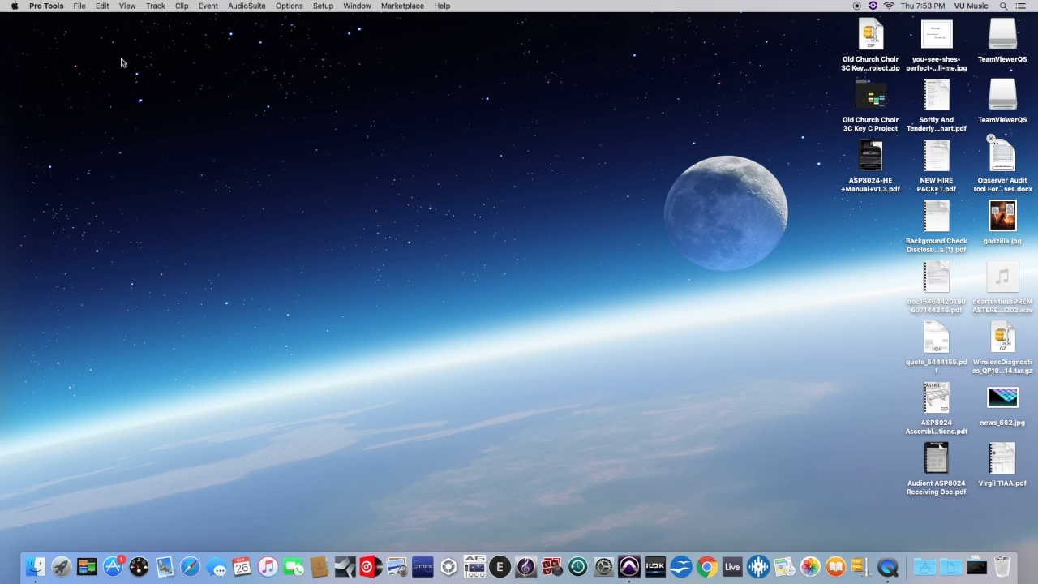
{"action": "left_click", "coordinate": [81, 8]}
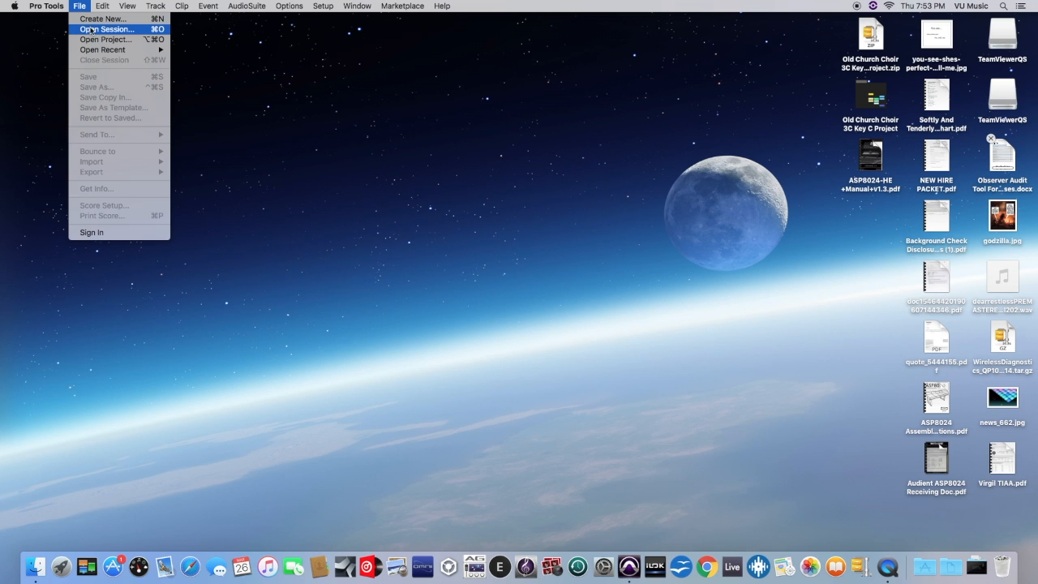
{"action": "left_click", "coordinate": [92, 19]}
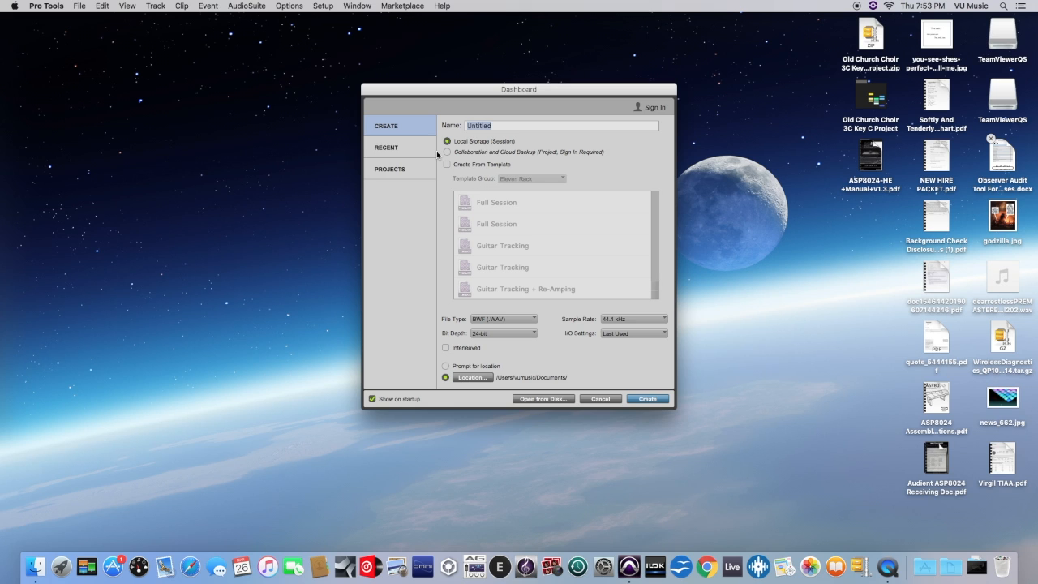
{"action": "type", "text": "Master #1 YOU NAME"}
{"action": "left_click", "coordinate": [647, 399]}
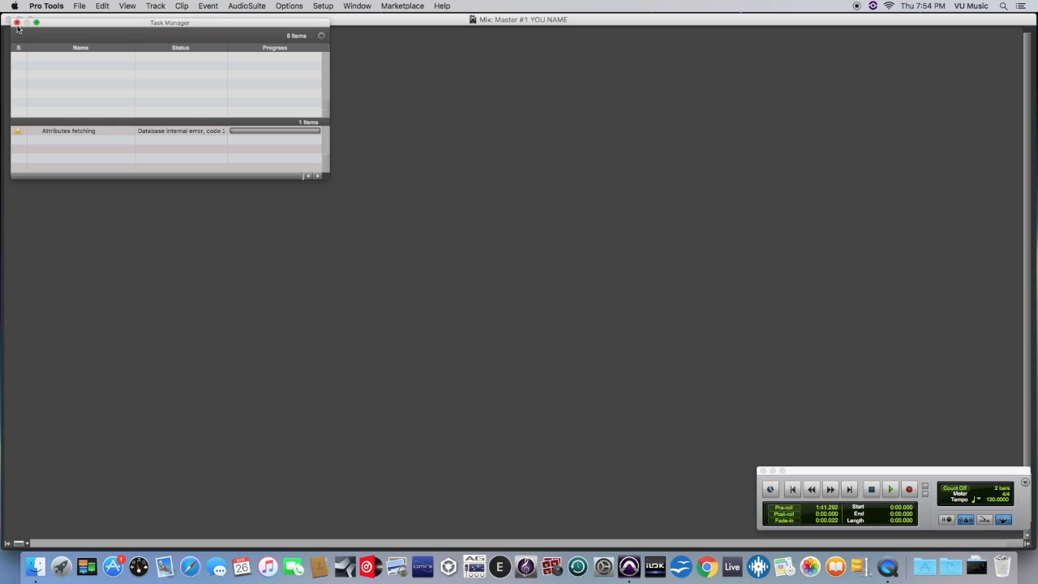
Step: Close the Task Manager window and move the Transport window to the other side of the Mix window
{"action": "left_click", "coordinate": [17, 23]}
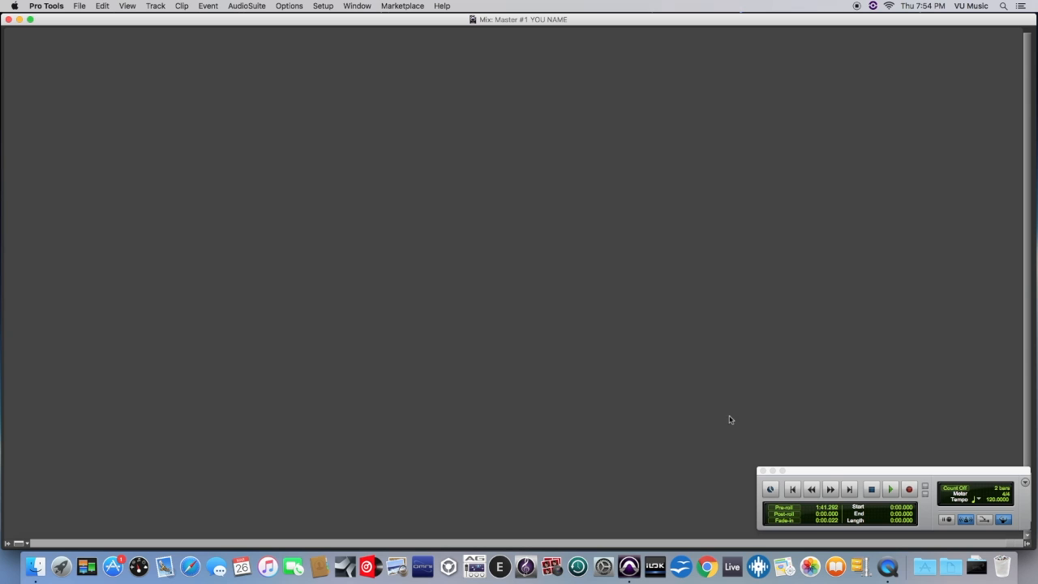
{"action": "left_click_drag", "start_coordinate": [827, 474], "coordinate": [228, 463]}
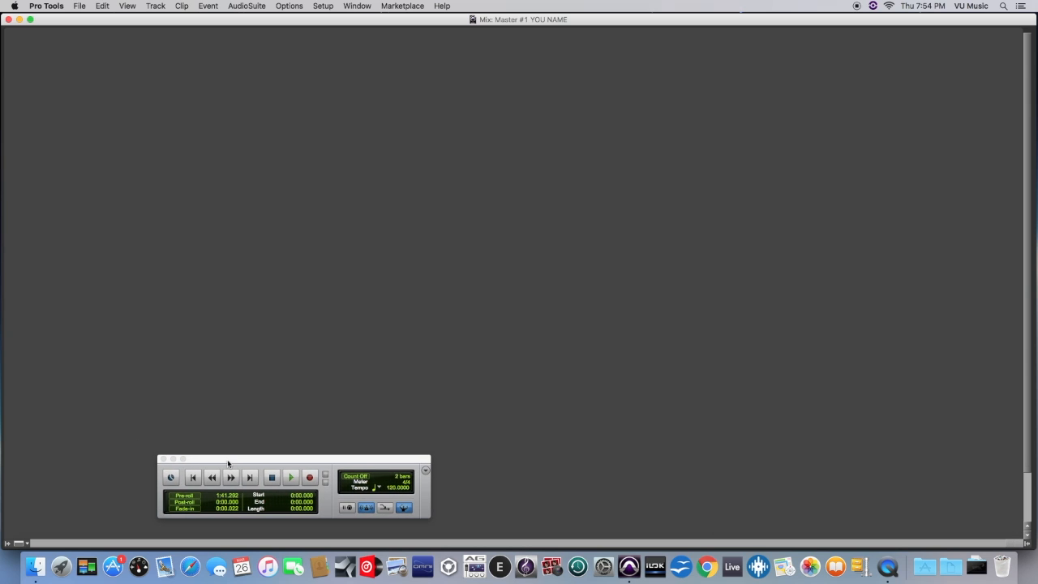
Step: Start an audio import and select the dearrestlessPREMASTEREDFINALMUSI202.wav file on the Desktop
{"action": "left_click", "coordinate": [78, 6]}
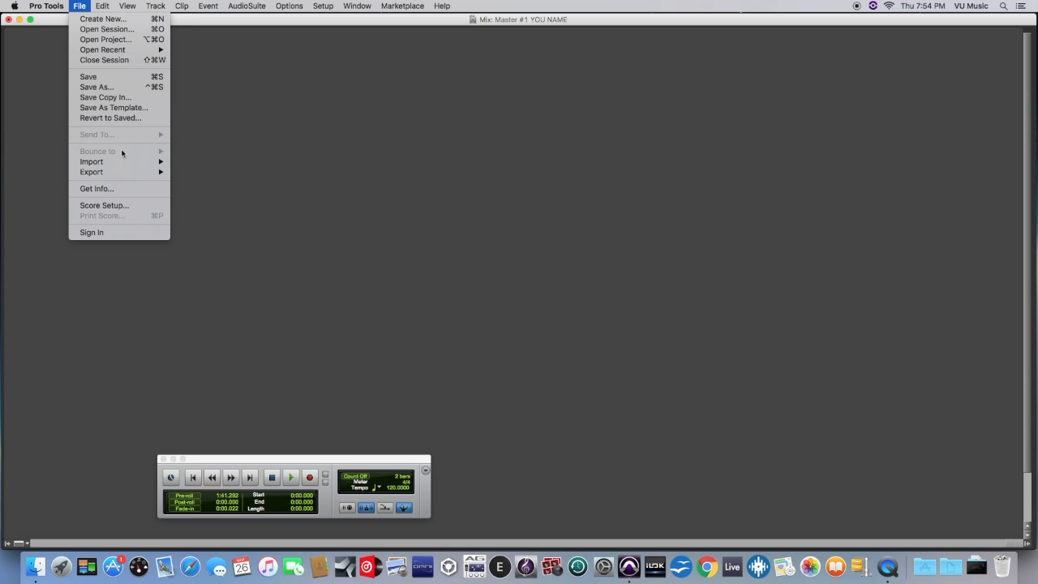
{"action": "mouse_move", "coordinate": [126, 162]}
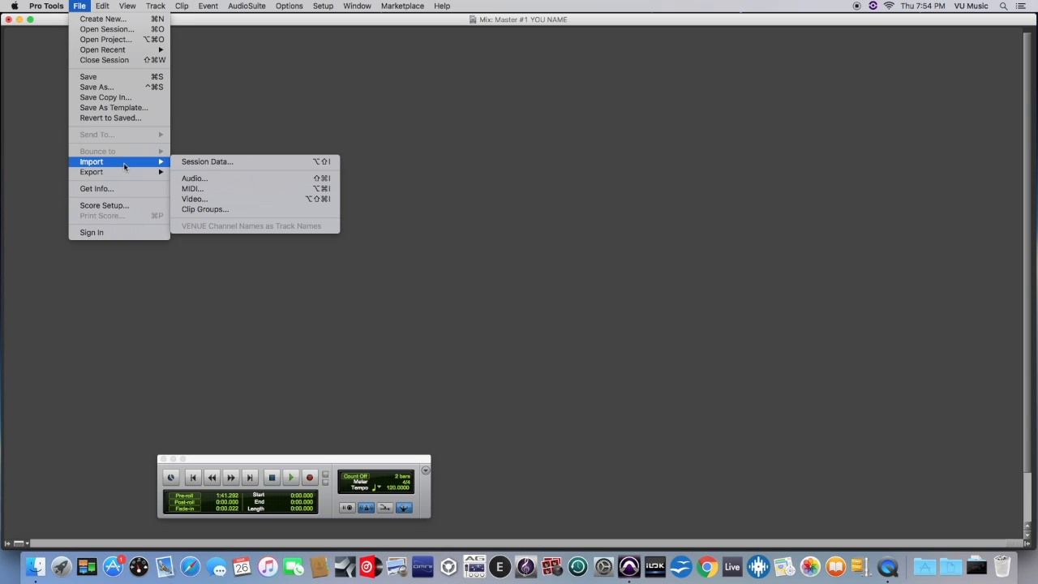
{"action": "left_click", "coordinate": [188, 179]}
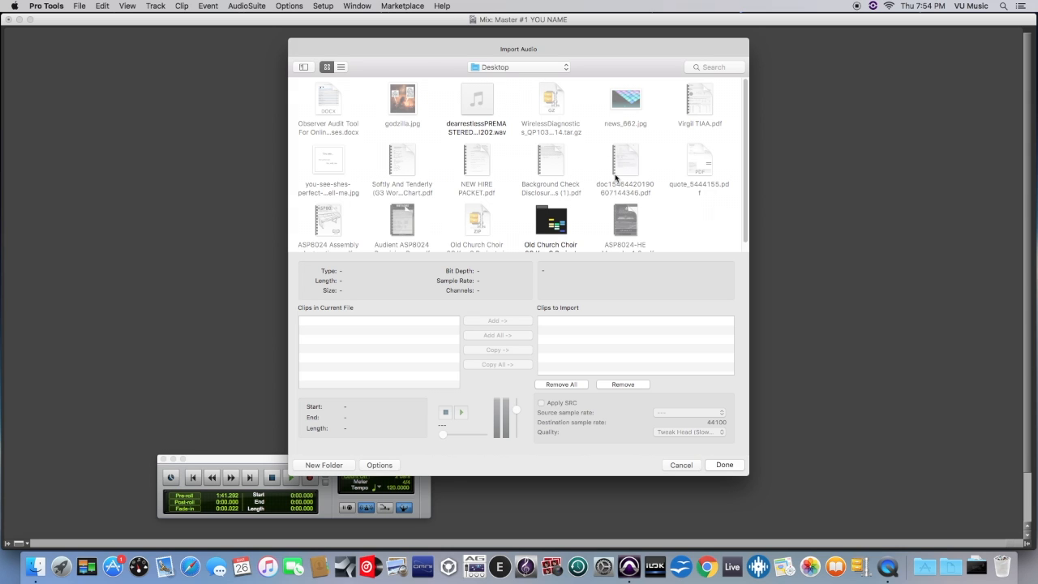
{"action": "scroll", "coordinate": [615, 176], "scroll_direction": "down", "scroll_amount": 1}
{"action": "scroll", "coordinate": [615, 177], "scroll_direction": "up", "scroll_amount": 1}
{"action": "left_click", "coordinate": [479, 100]}
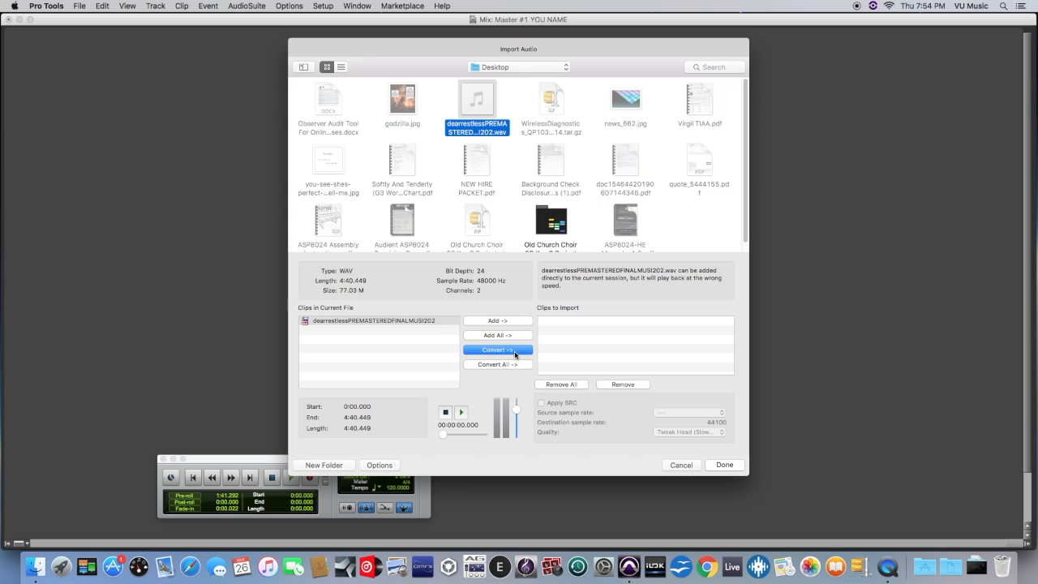
{"action": "left_click", "coordinate": [523, 323]}
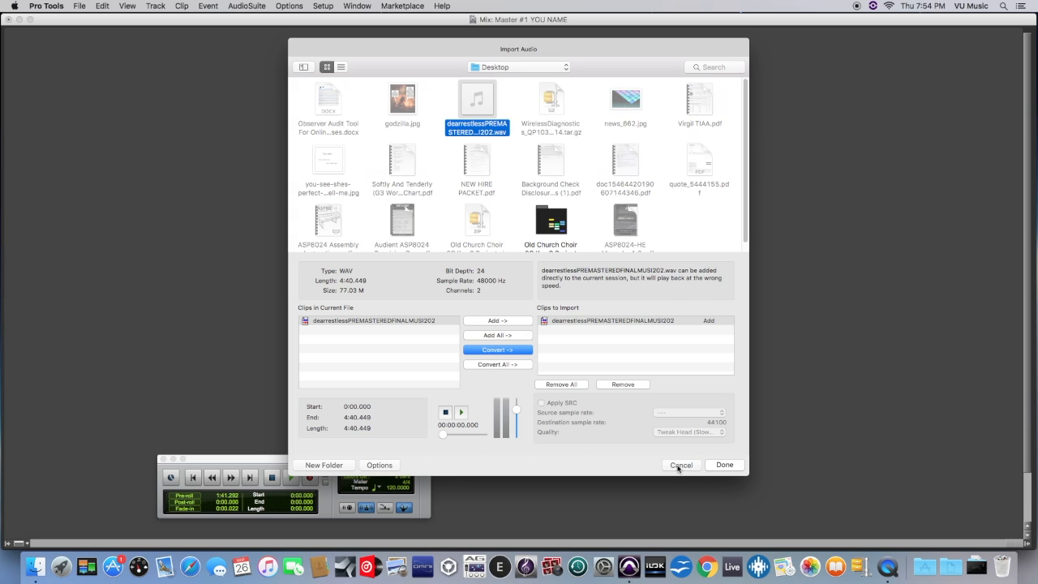
{"action": "left_click", "coordinate": [727, 465]}
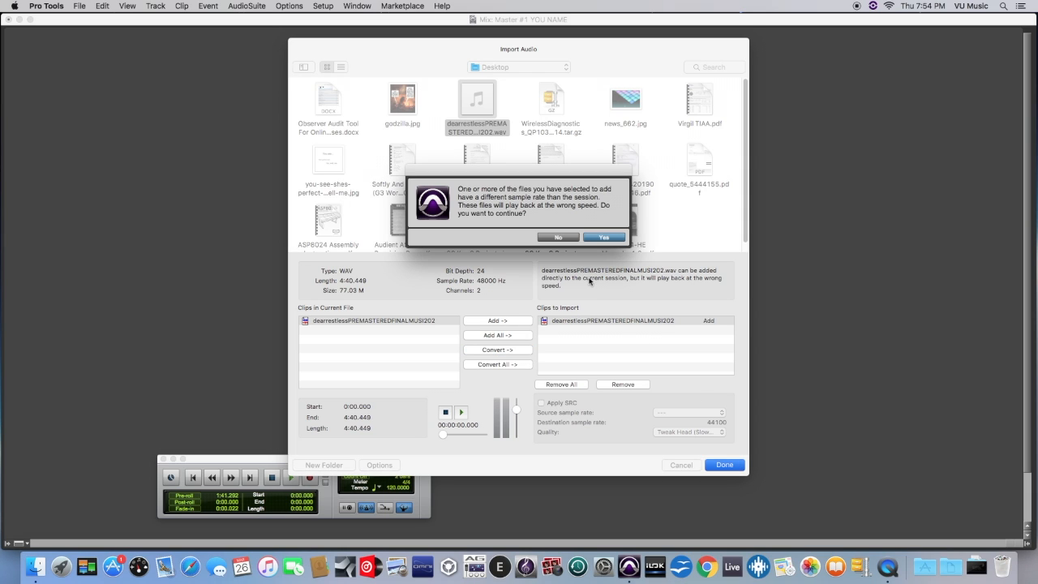
{"action": "left_click", "coordinate": [558, 237]}
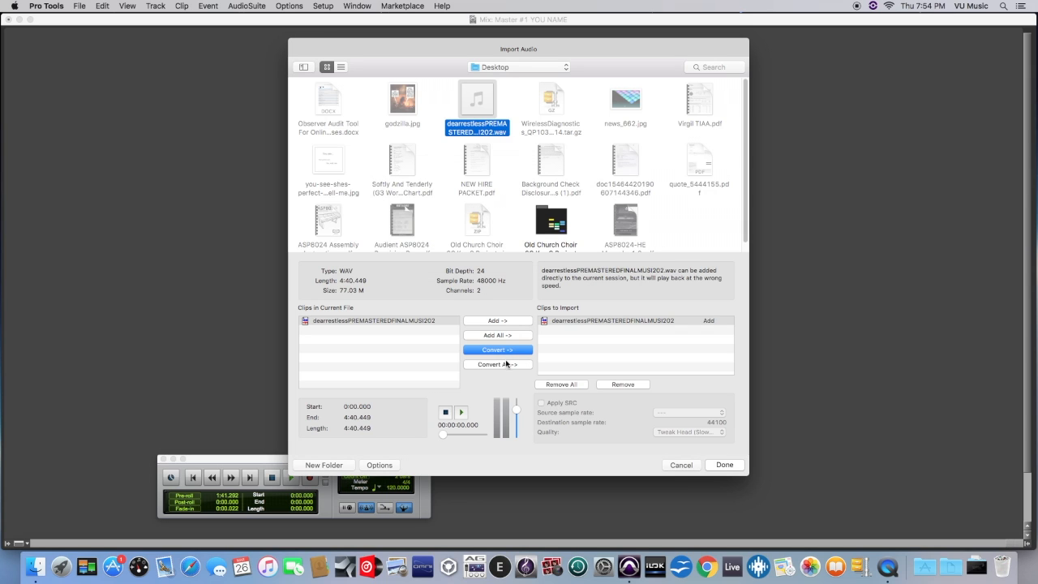
{"action": "left_click", "coordinate": [602, 387]}
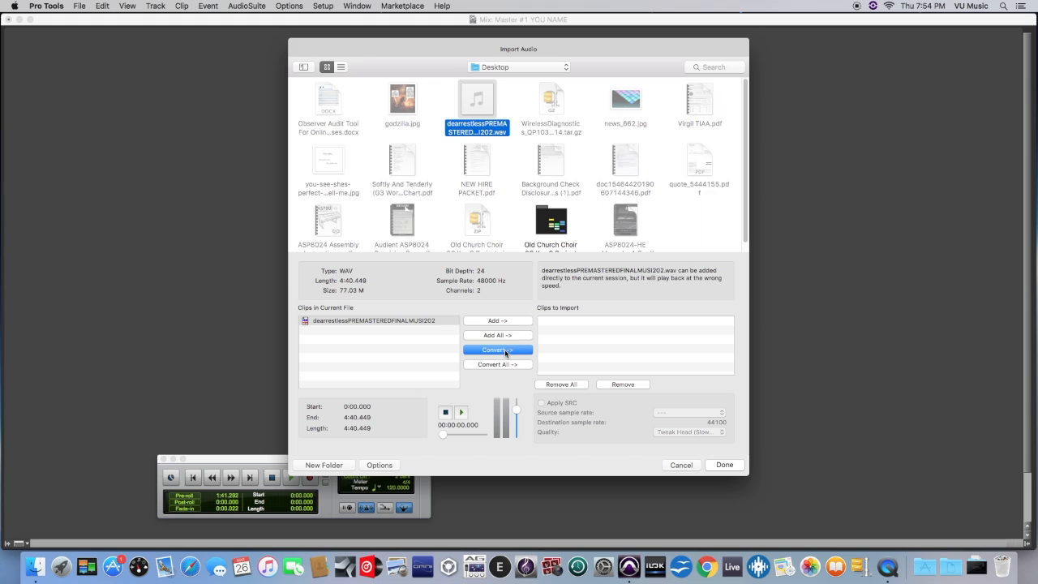
Step: Import the selected clip with conversion into the Audio Files folder, placing it on a new track at Session Start
{"action": "left_click", "coordinate": [420, 322]}
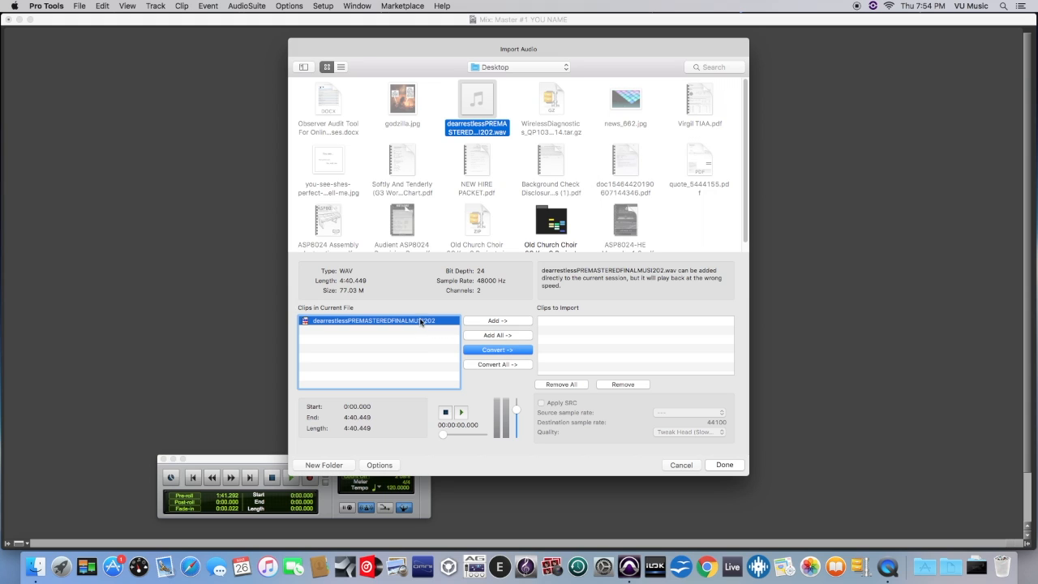
{"action": "left_click", "coordinate": [524, 351]}
{"action": "left_click", "coordinate": [726, 467]}
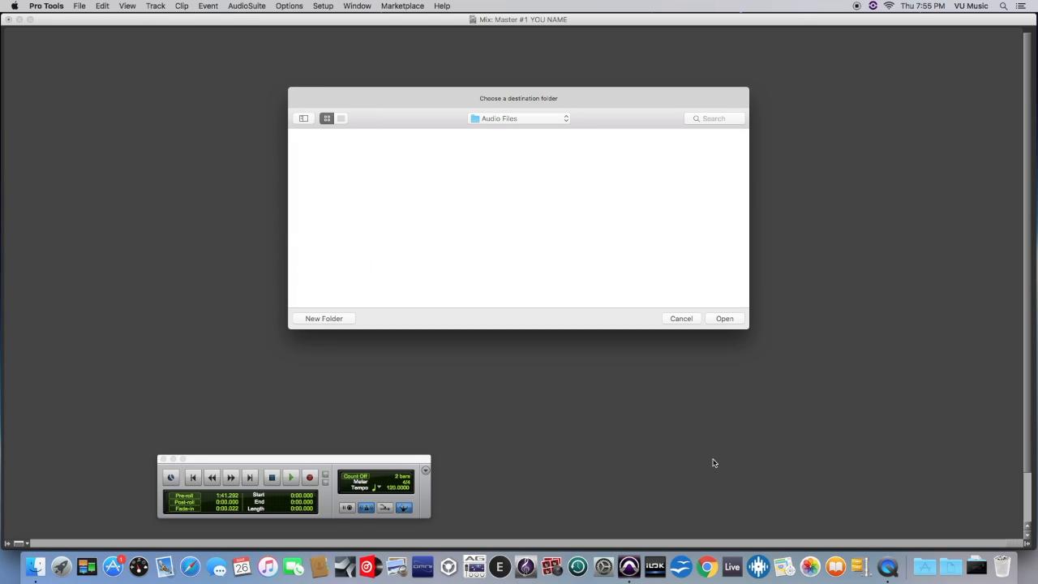
{"action": "left_click", "coordinate": [724, 319]}
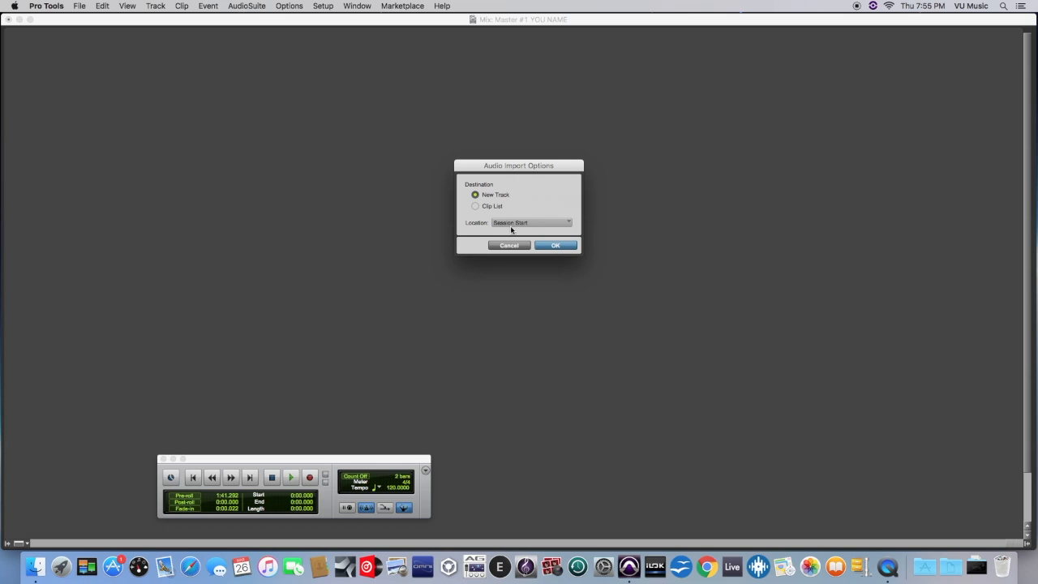
{"action": "left_click", "coordinate": [556, 245]}
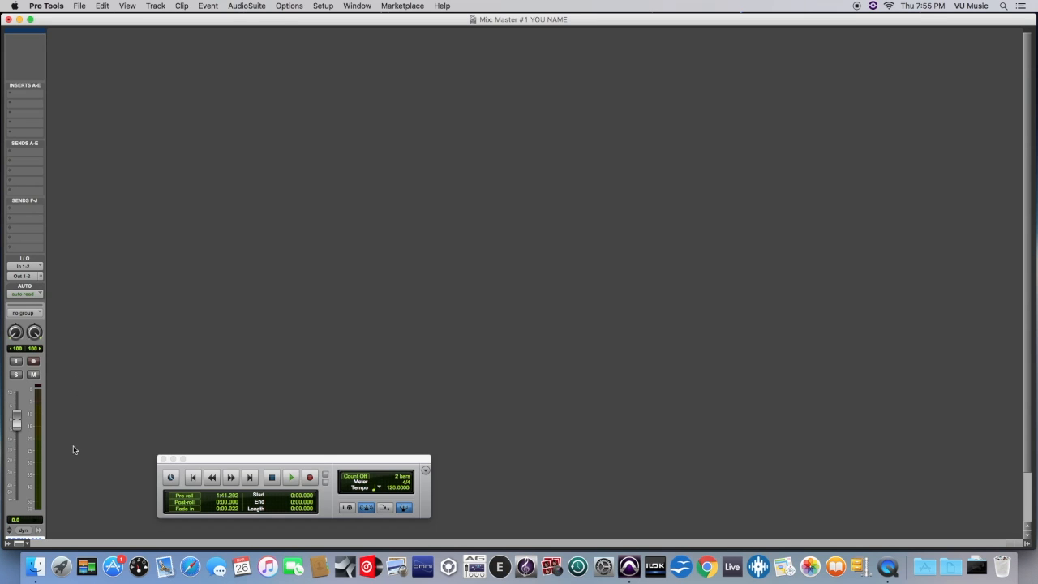
Step: Play the imported track briefly, stop it, and move the Transport window away from the track strips
{"action": "left_click", "coordinate": [292, 484]}
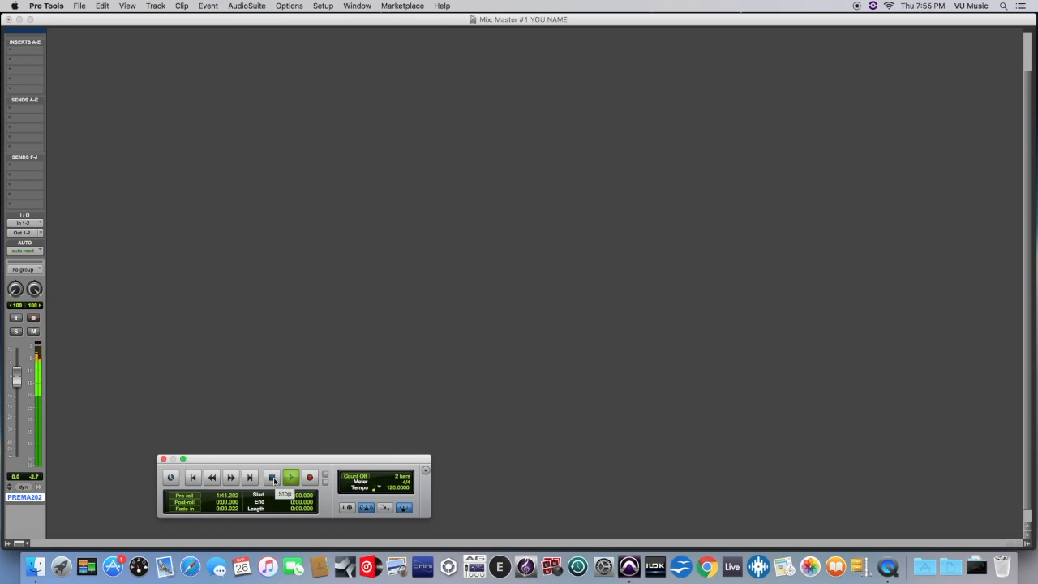
{"action": "left_click", "coordinate": [274, 479]}
{"action": "left_click_drag", "start_coordinate": [287, 460], "coordinate": [748, 468]}
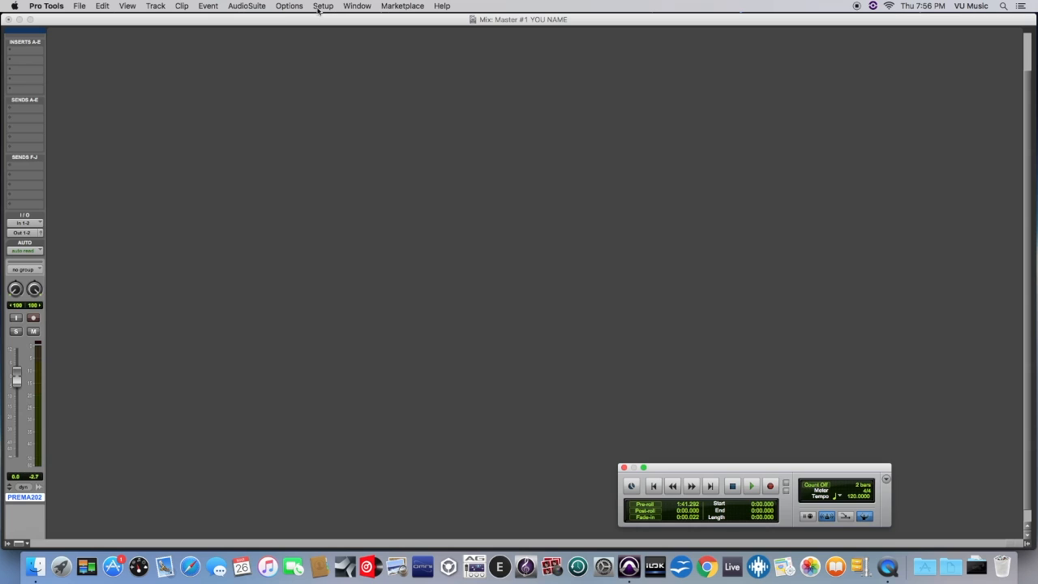
Step: Create one new stereo Master Fader track
{"action": "left_click", "coordinate": [157, 7]}
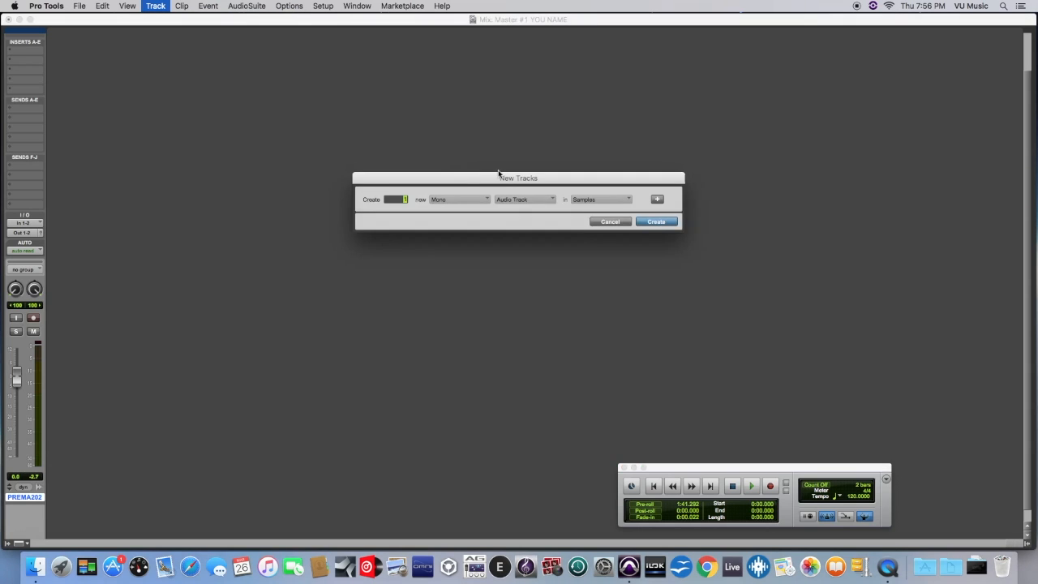
{"action": "left_click", "coordinate": [483, 200]}
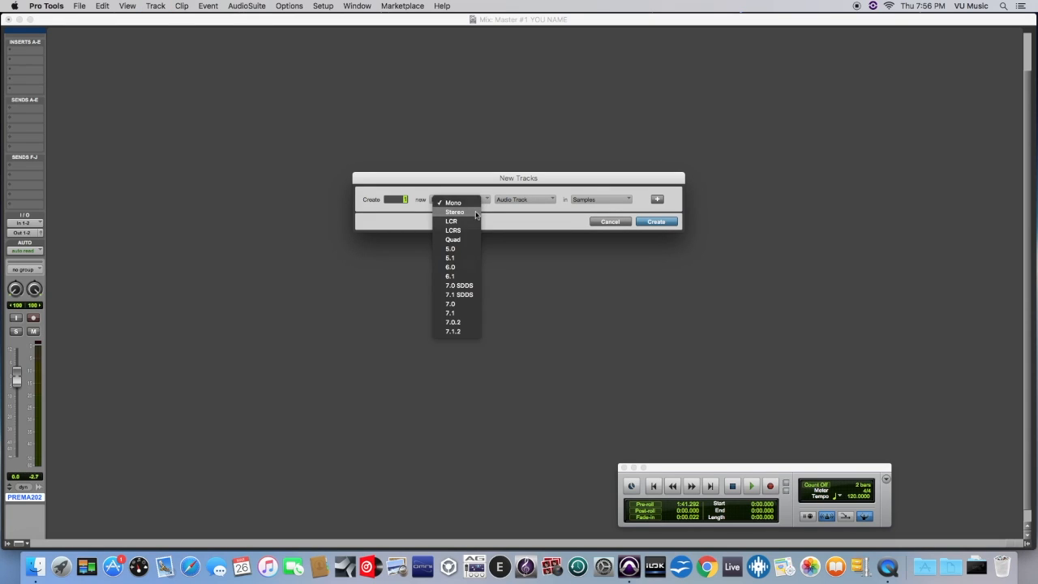
{"action": "left_click", "coordinate": [475, 213]}
{"action": "left_click", "coordinate": [539, 200]}
{"action": "left_click", "coordinate": [543, 221]}
{"action": "left_click", "coordinate": [660, 227]}
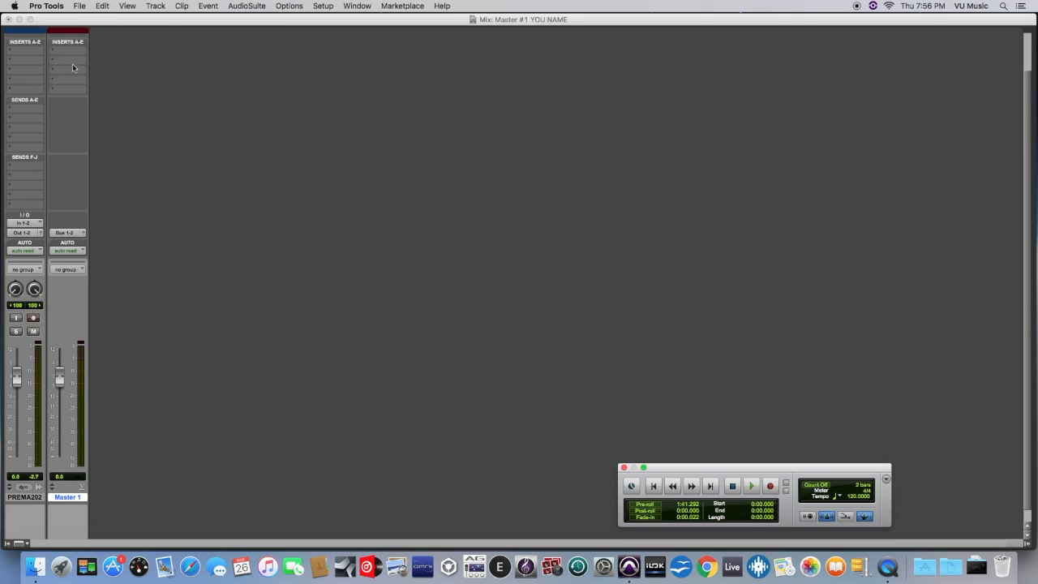
Step: Set the output of the Master 1 track to Out 1-2
{"action": "left_click", "coordinate": [63, 239]}
{"action": "left_click", "coordinate": [66, 235]}
{"action": "mouse_move", "coordinate": [83, 236]}
{"action": "left_click", "coordinate": [144, 241]}
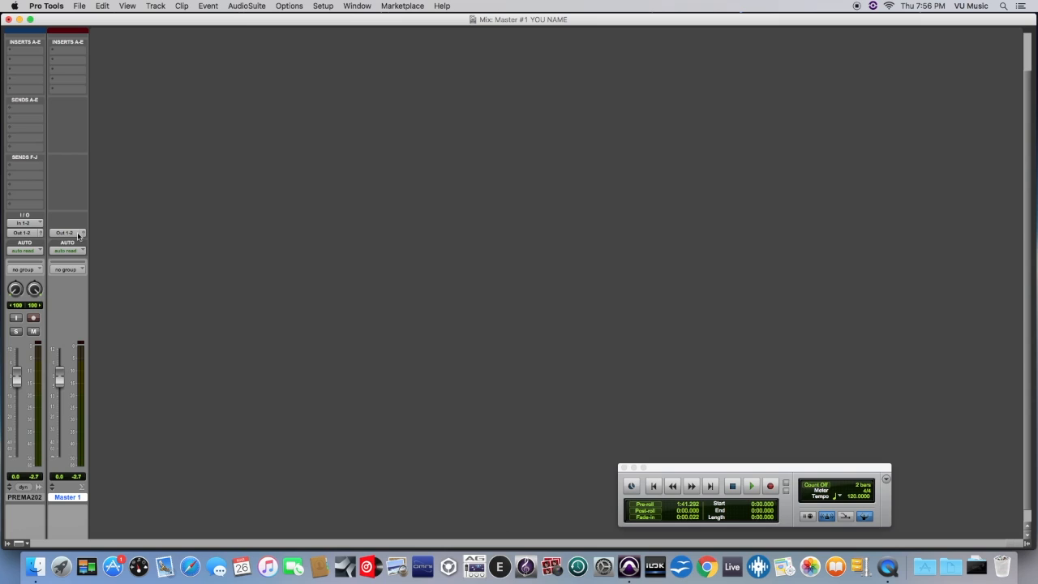
Step: Insert the multichannel EQ3 7-Band (stereo) plug-in in the first insert slot of Master 1 and reposition its window
{"action": "left_click", "coordinate": [67, 50]}
{"action": "mouse_move", "coordinate": [105, 72]}
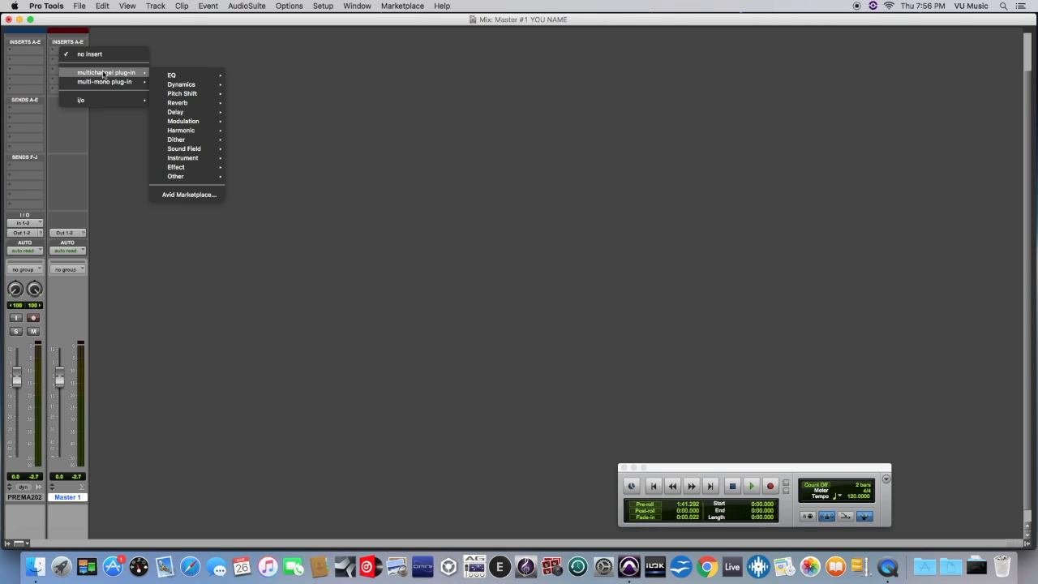
{"action": "mouse_move", "coordinate": [209, 75]}
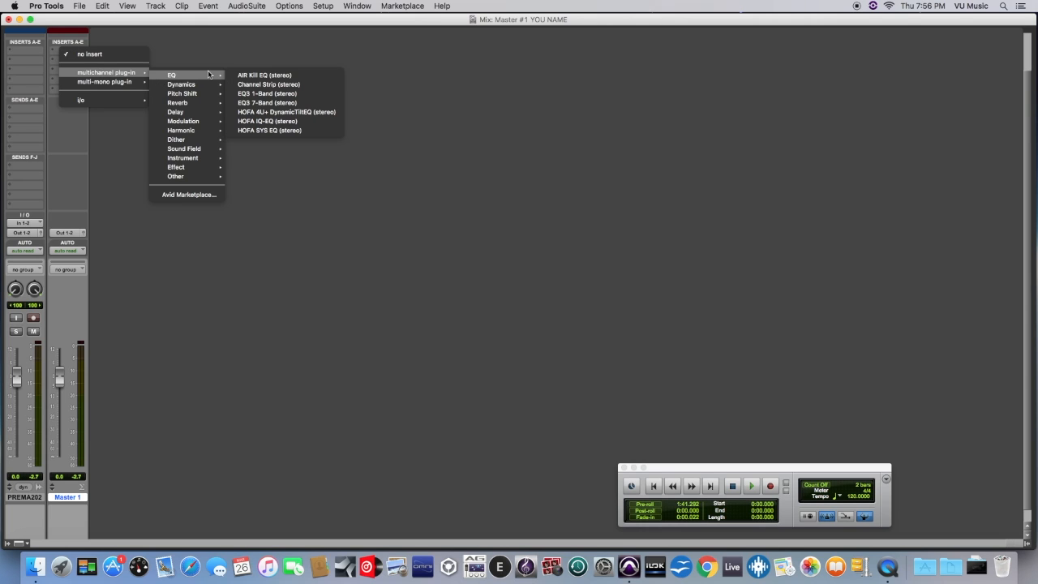
{"action": "left_click", "coordinate": [266, 103]}
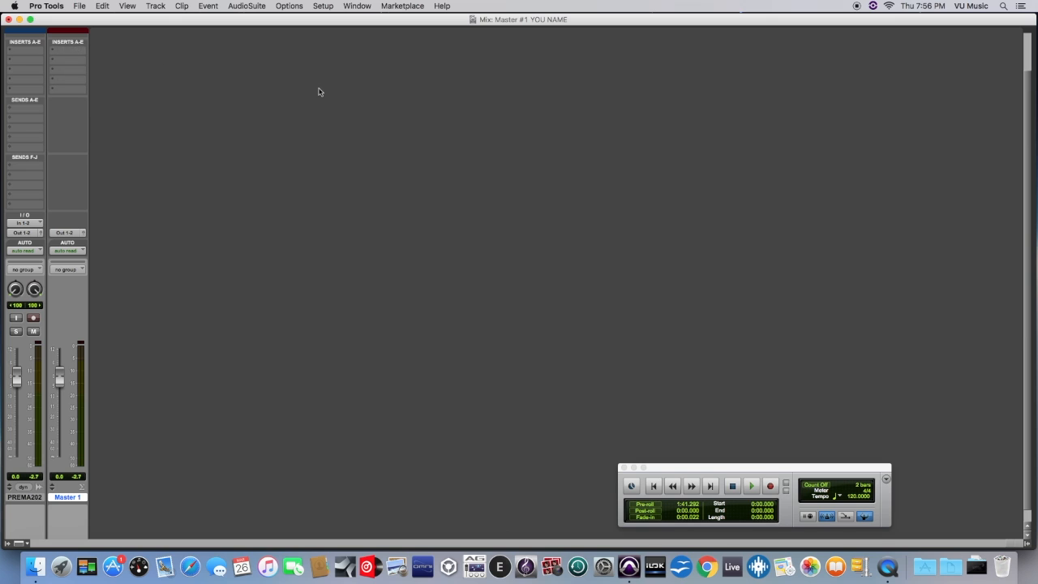
{"action": "left_click_drag", "start_coordinate": [733, 76], "coordinate": [555, 59]}
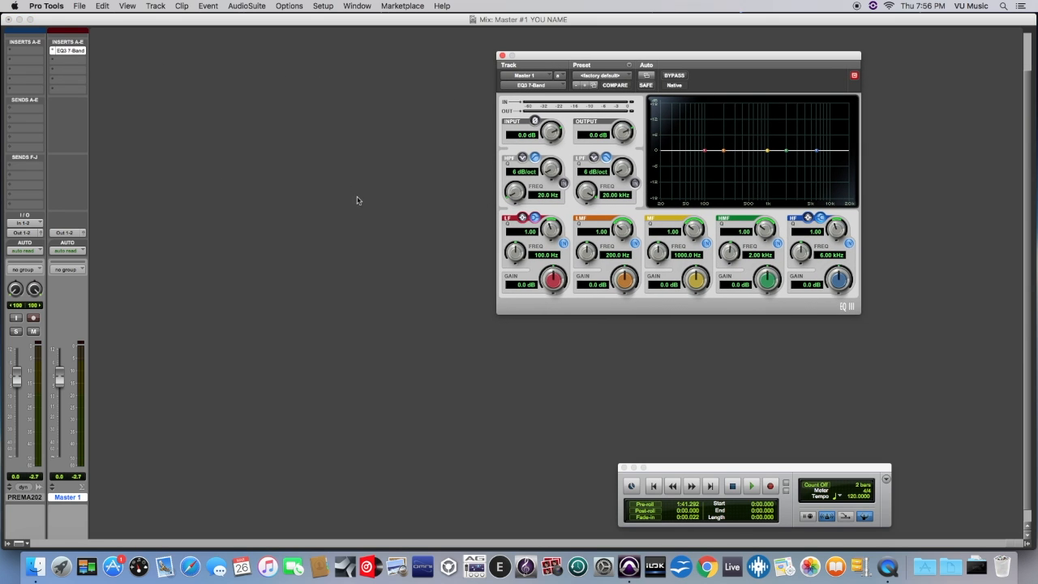
Step: Insert the multichannel Maxim (stereo) dynamics plug-in in the second insert slot of Master 1
{"action": "left_click", "coordinate": [71, 61]}
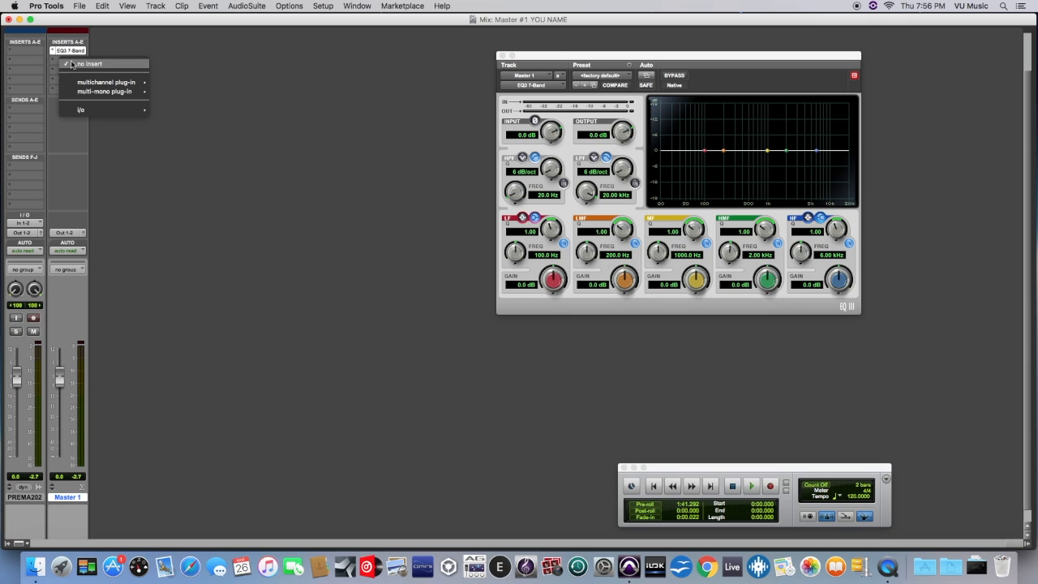
{"action": "mouse_move", "coordinate": [143, 81]}
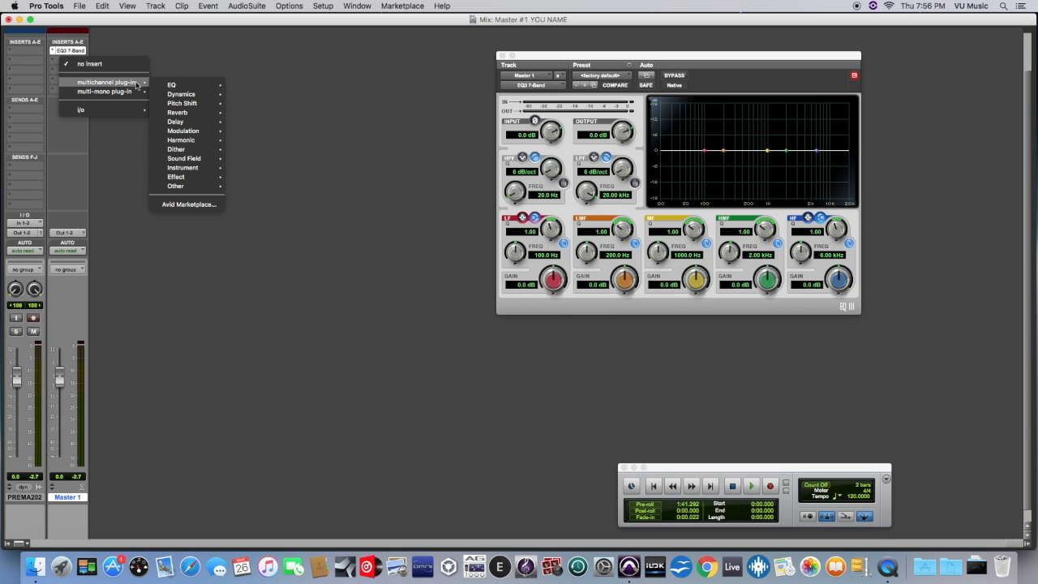
{"action": "mouse_move", "coordinate": [181, 94]}
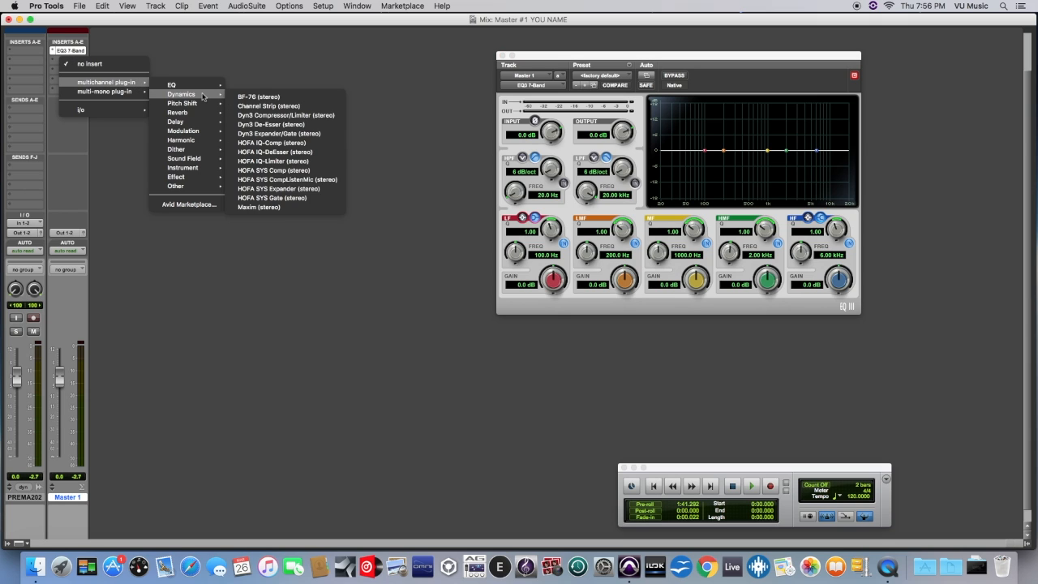
{"action": "left_click", "coordinate": [258, 208]}
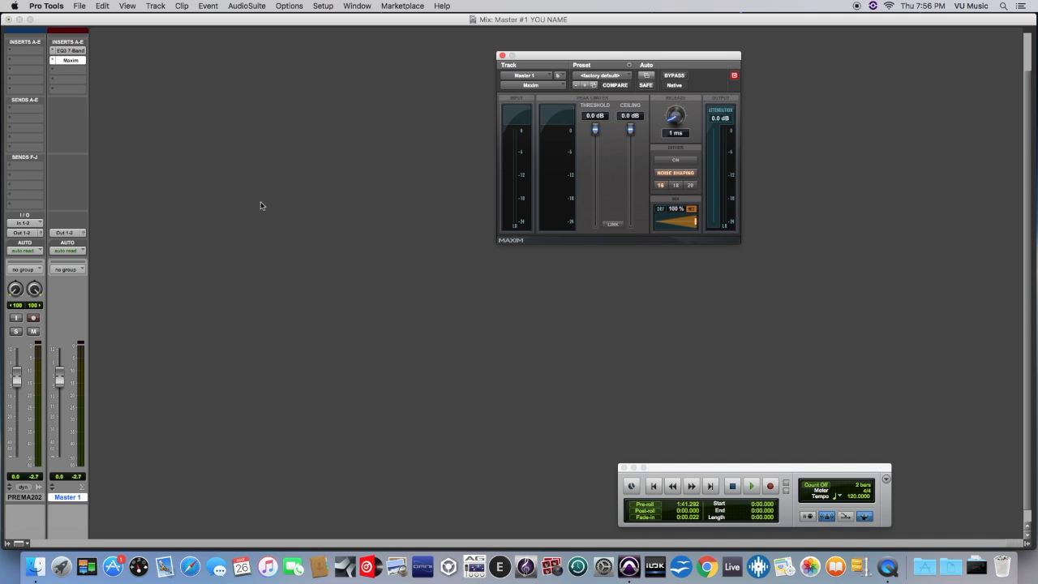
Step: Reopen the EQ3 7-Band plug-in and place its window beside the Maxim window
{"action": "left_click", "coordinate": [77, 51]}
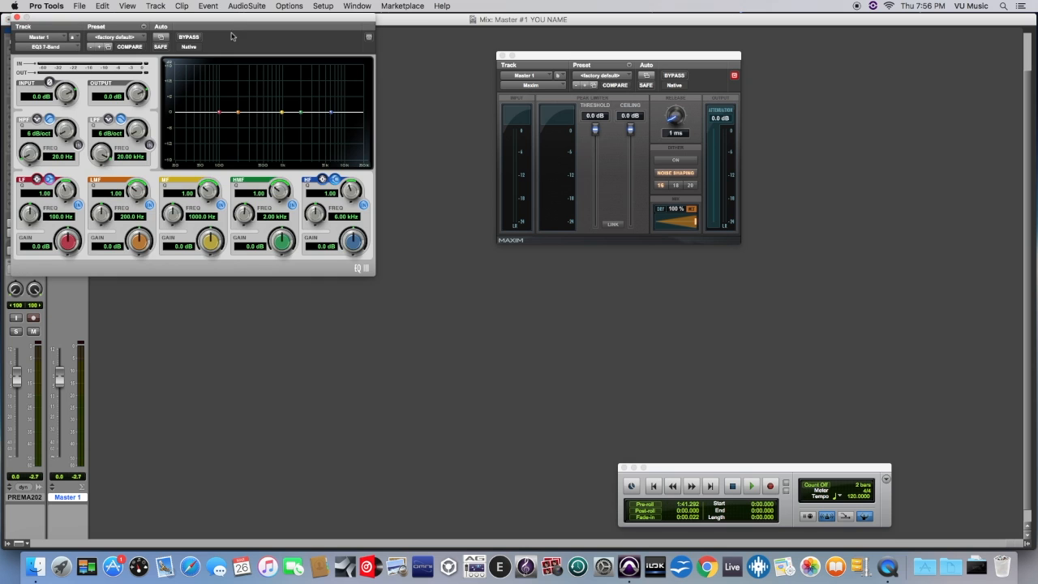
{"action": "left_click_drag", "start_coordinate": [283, 22], "coordinate": [390, 60]}
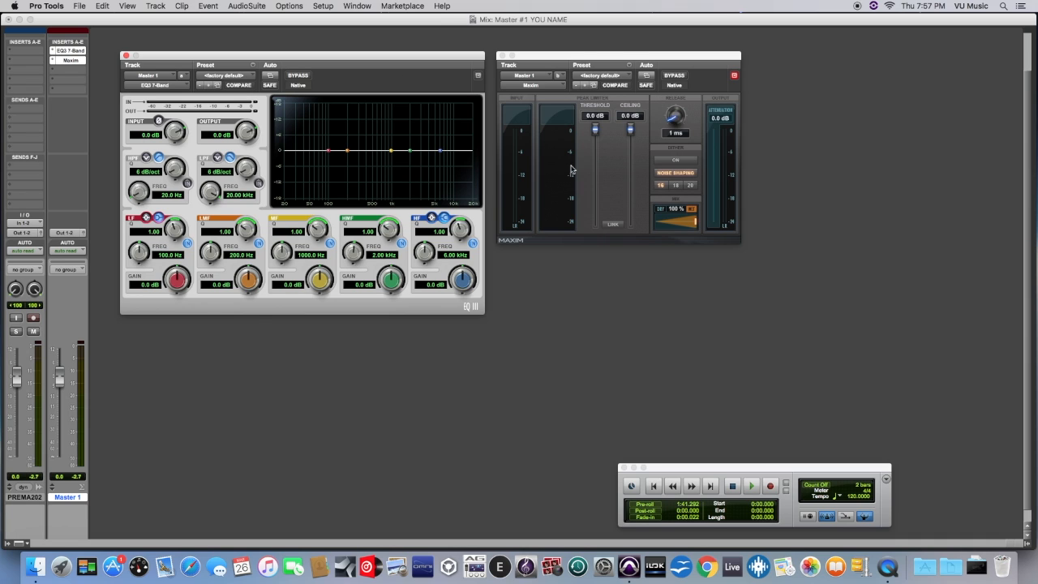
Step: Load the Mixing Limiter preset in the Maxim plug-in on Master 1
{"action": "left_click", "coordinate": [633, 68]}
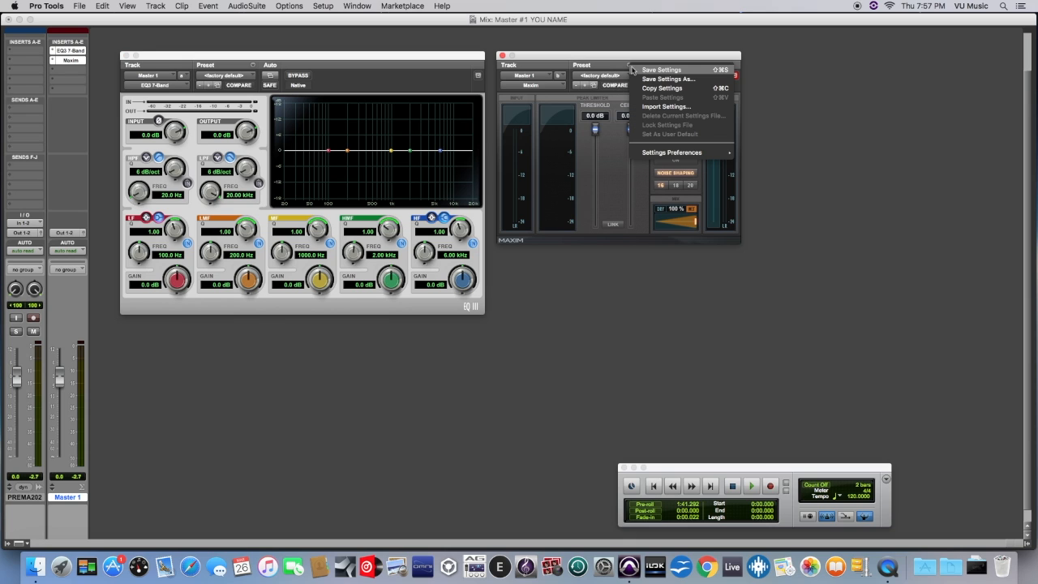
{"action": "left_click", "coordinate": [623, 77]}
{"action": "left_click", "coordinate": [616, 76]}
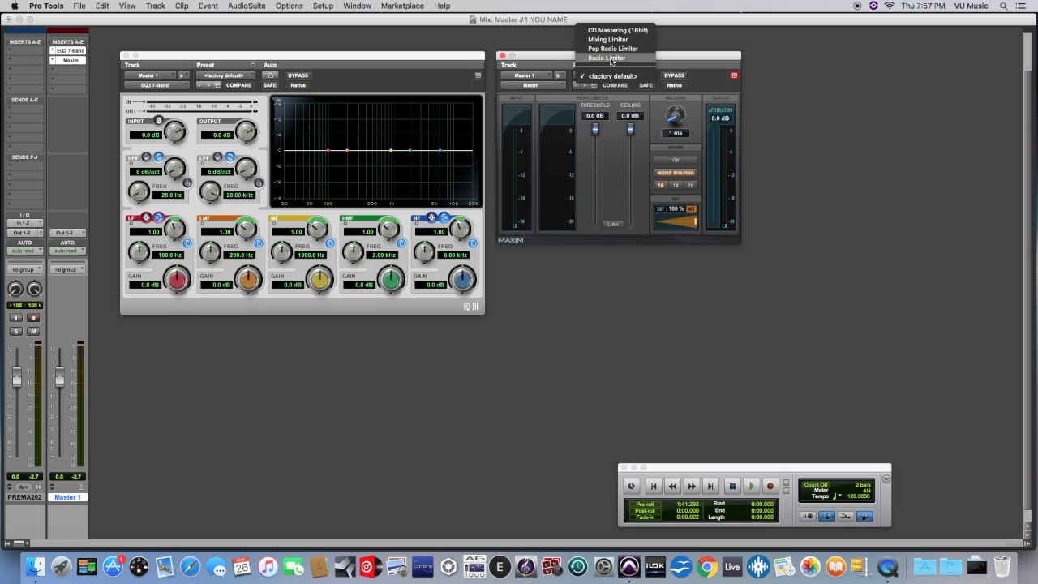
{"action": "left_click", "coordinate": [610, 39]}
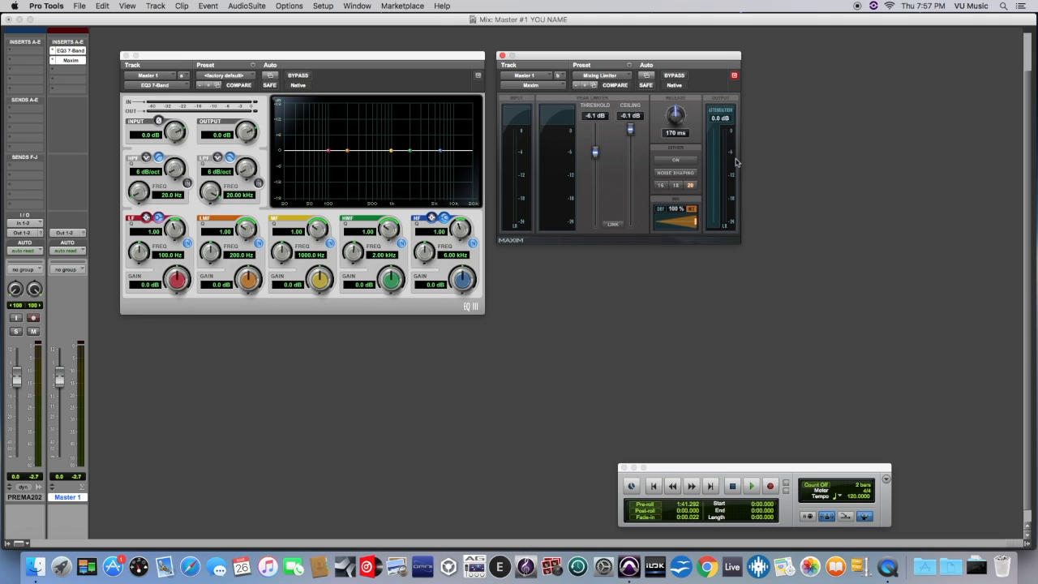
Step: Play the session with Maxim bypassed, compare it with the limiter active, return to bypass and stop playback
{"action": "left_click", "coordinate": [683, 79]}
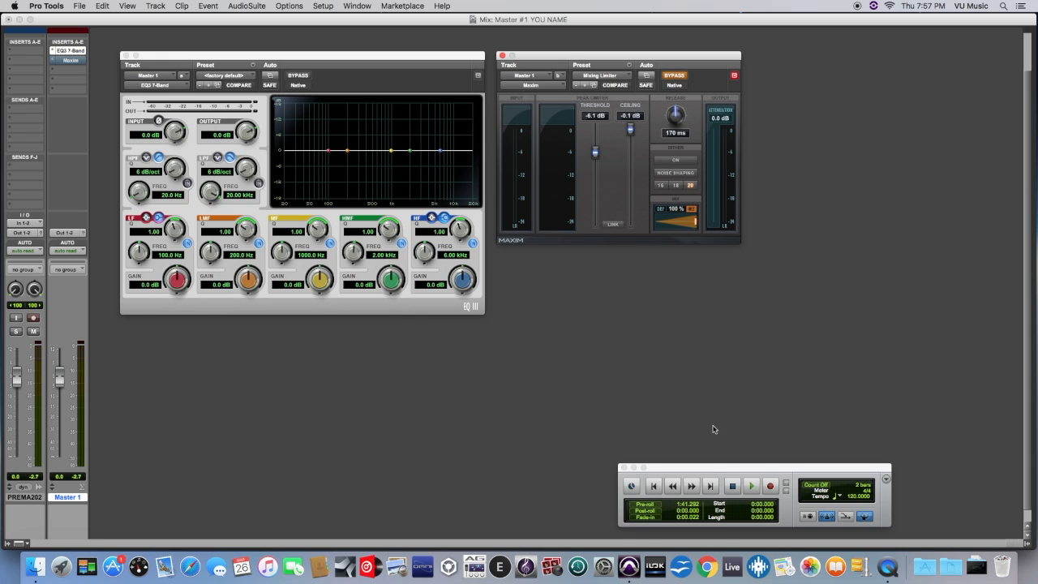
{"action": "left_click", "coordinate": [751, 486]}
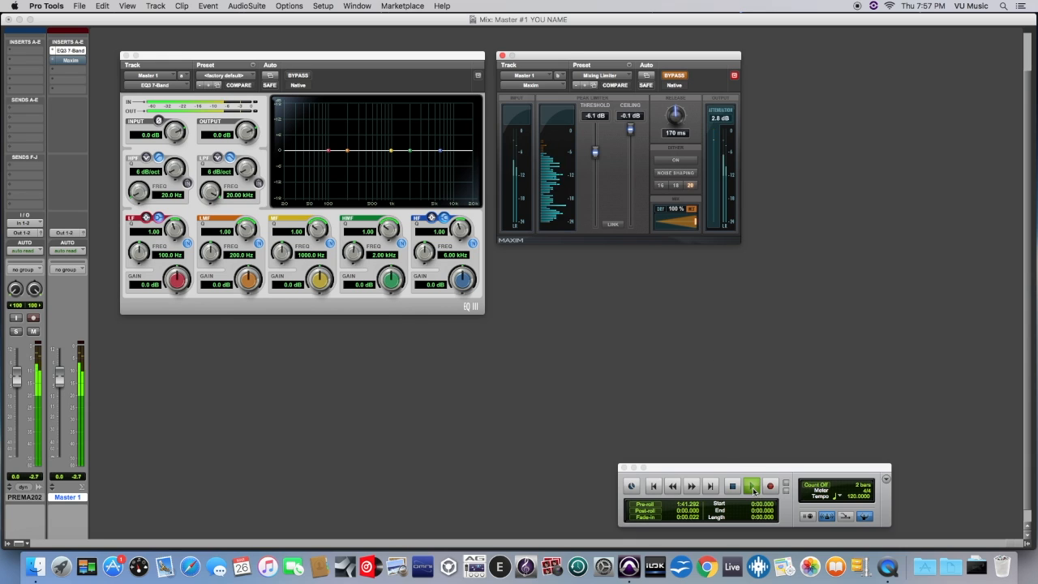
{"action": "left_click", "coordinate": [680, 77]}
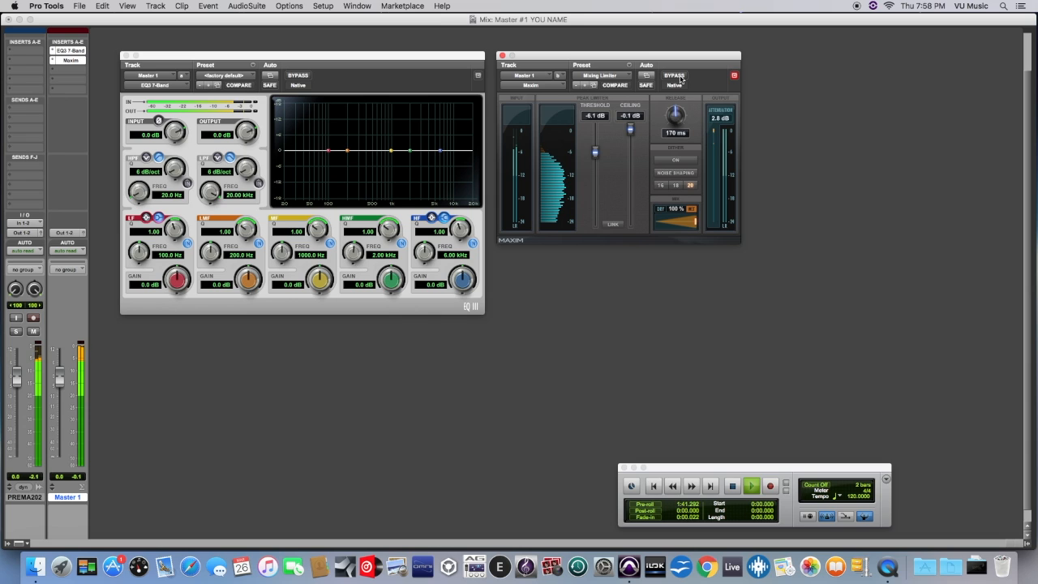
{"action": "left_click", "coordinate": [680, 77]}
{"action": "key", "text": "space"}
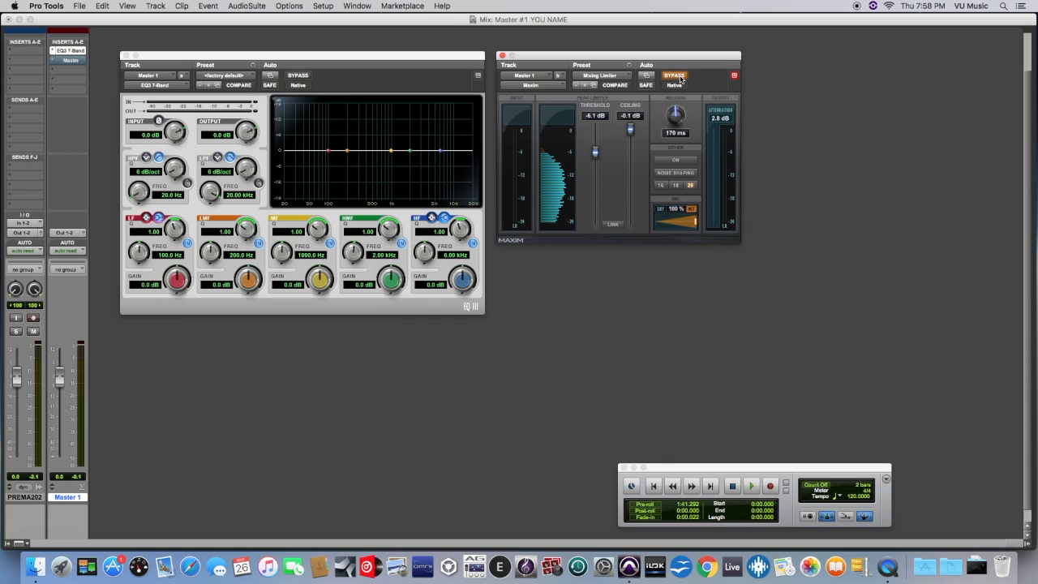
Step: Replay from the session start with Maxim bypassed, switch the limiter on to compare, and stop playback
{"action": "left_click", "coordinate": [659, 489]}
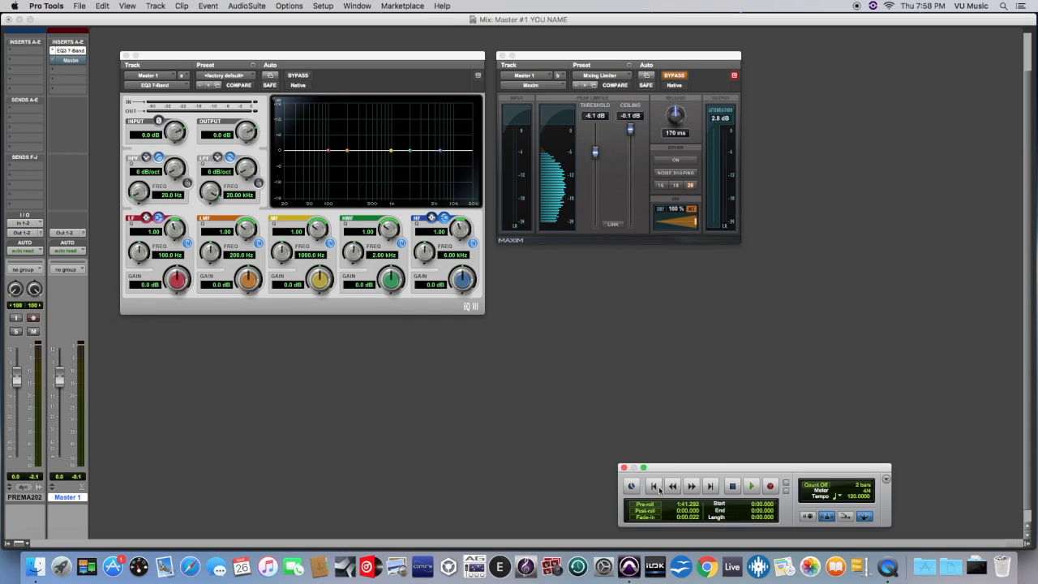
{"action": "left_click", "coordinate": [753, 486]}
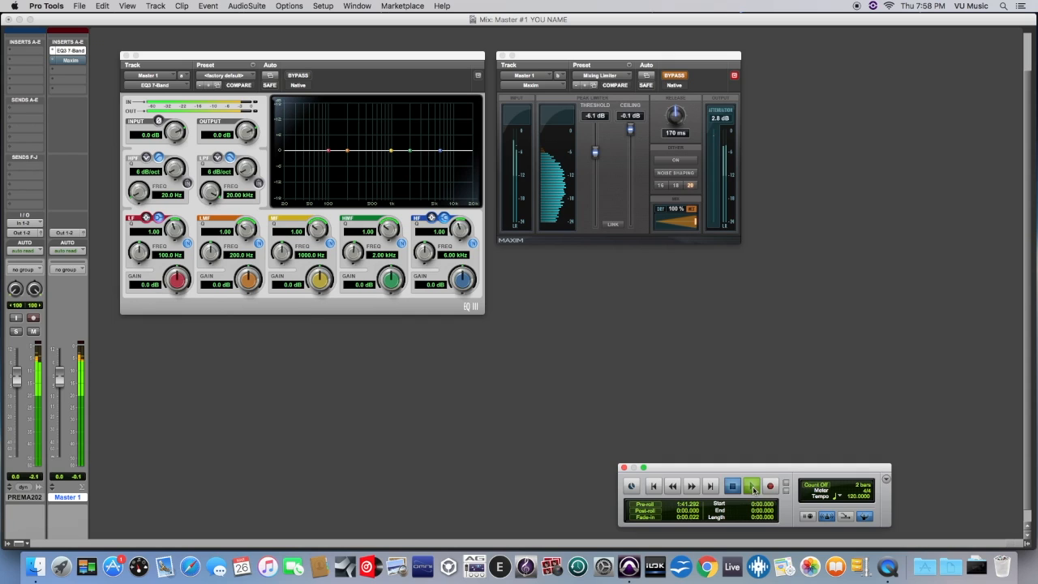
{"action": "left_click", "coordinate": [674, 75]}
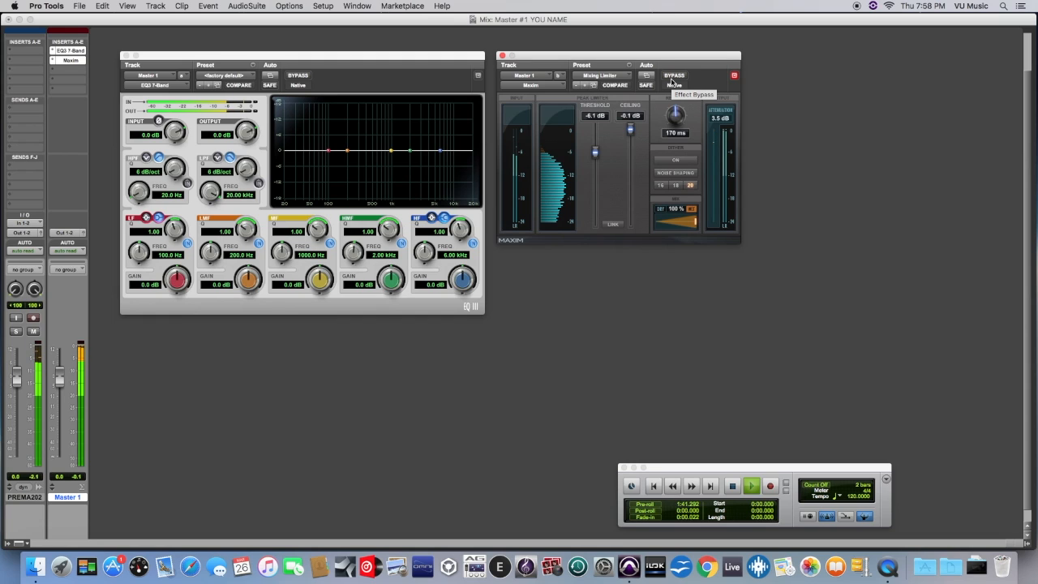
{"action": "key", "text": "space"}
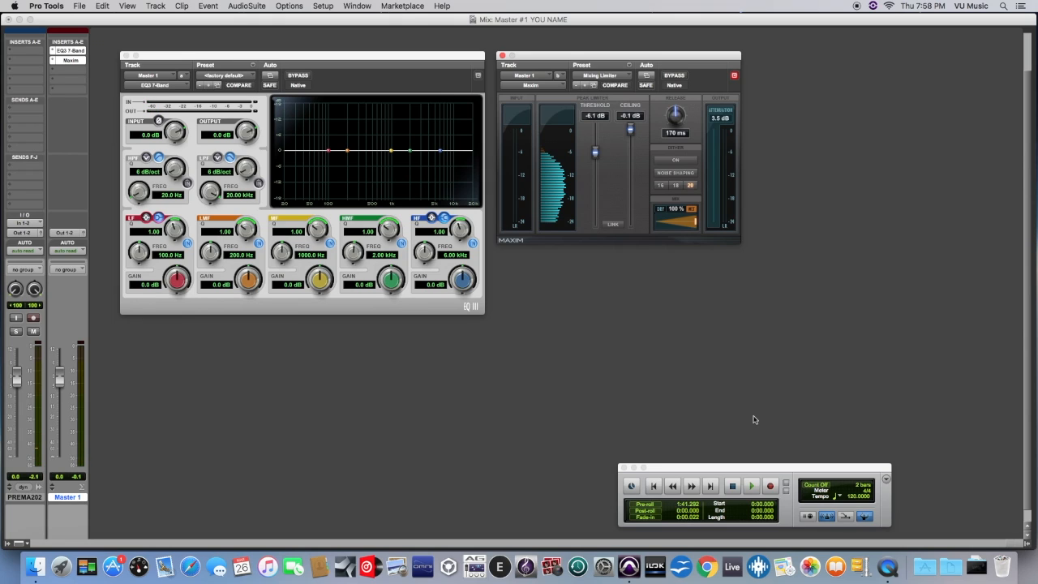
Step: Bypass Maxim and switch off the LF, MF, HMF and HF bands of the EQ3 7-Band, leaving only LMF on
{"action": "left_click", "coordinate": [675, 76]}
{"action": "left_click", "coordinate": [187, 241]}
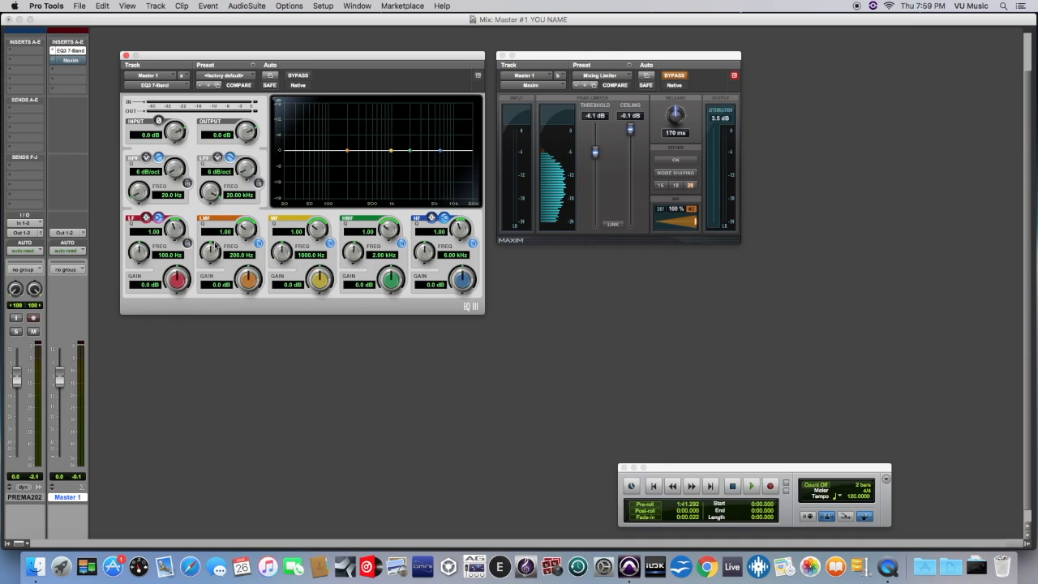
{"action": "left_click", "coordinate": [331, 243]}
{"action": "left_click", "coordinate": [401, 244]}
{"action": "left_click", "coordinate": [473, 243]}
Step: Set the EQ's LMF band to 400 Hz with a gain of -6.0 dB and a Q of 10
{"action": "left_click", "coordinate": [241, 257]}
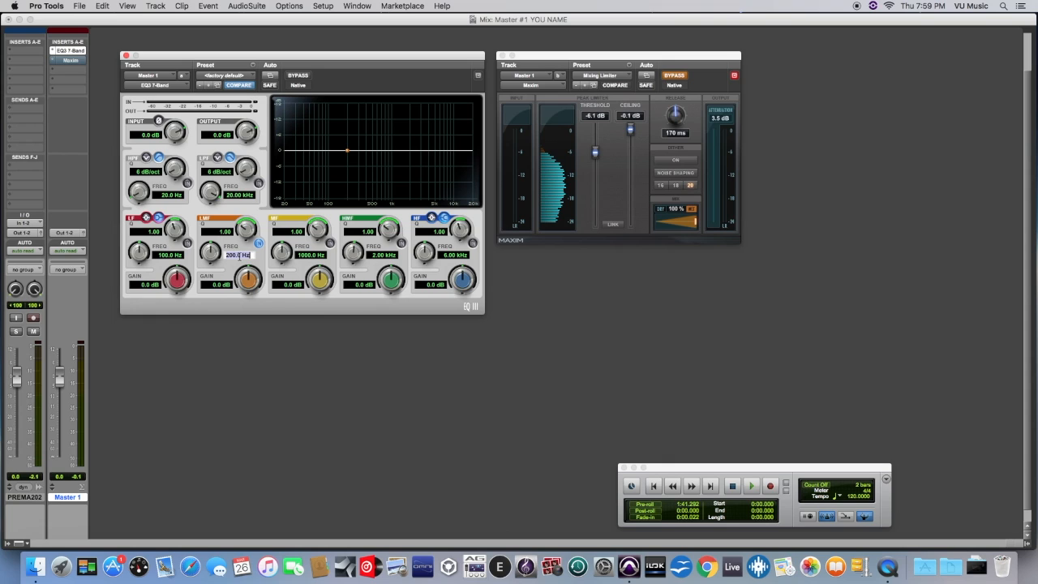
{"action": "type", "text": "400"}
{"action": "key", "text": "Return"}
{"action": "left_click_drag", "start_coordinate": [249, 278], "coordinate": [244, 336]}
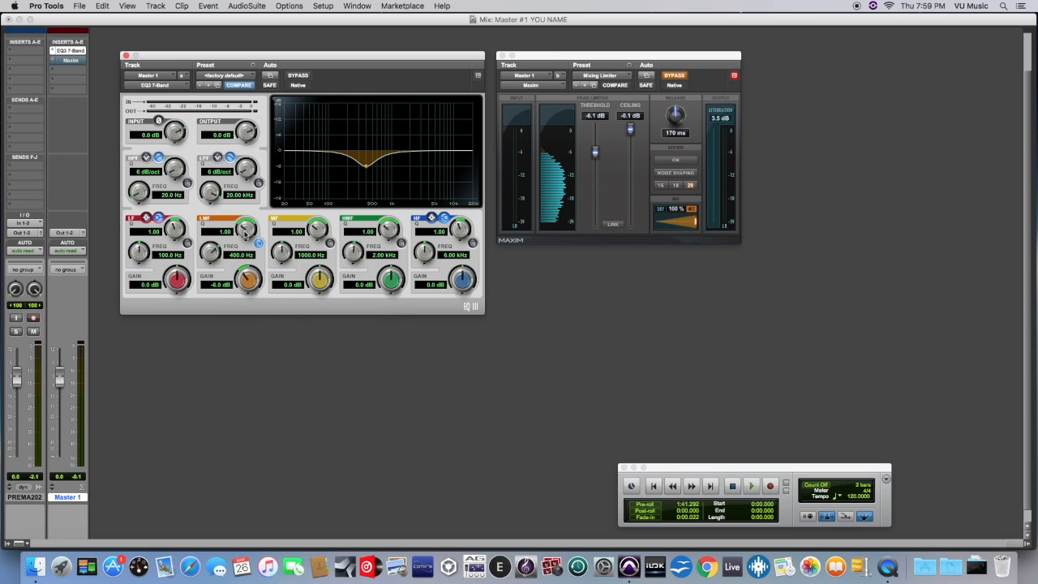
{"action": "left_click_drag", "start_coordinate": [246, 233], "coordinate": [248, 176]}
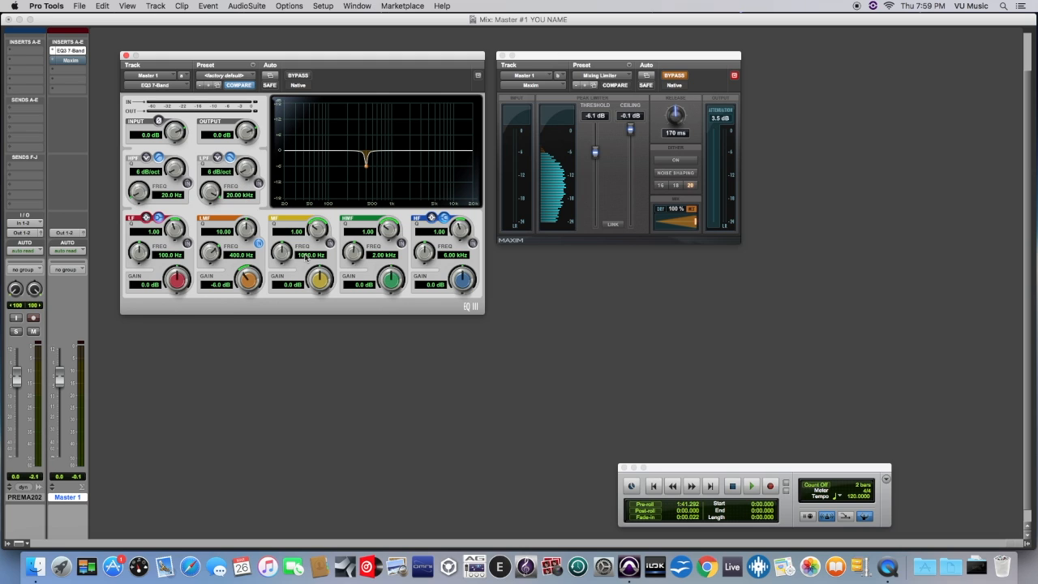
Step: Bypass the EQ3 7-Band and take Maxim out of bypass, moving the Maxim window farther from the EQ
{"action": "left_click", "coordinate": [300, 76]}
{"action": "left_click", "coordinate": [685, 84]}
{"action": "left_click", "coordinate": [674, 75]}
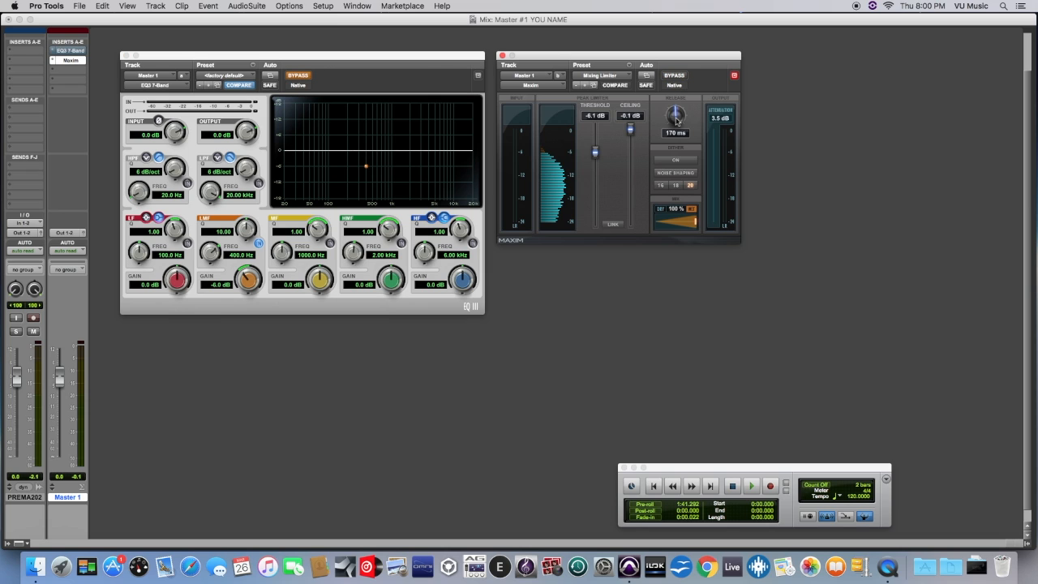
{"action": "left_click_drag", "start_coordinate": [630, 56], "coordinate": [694, 59]}
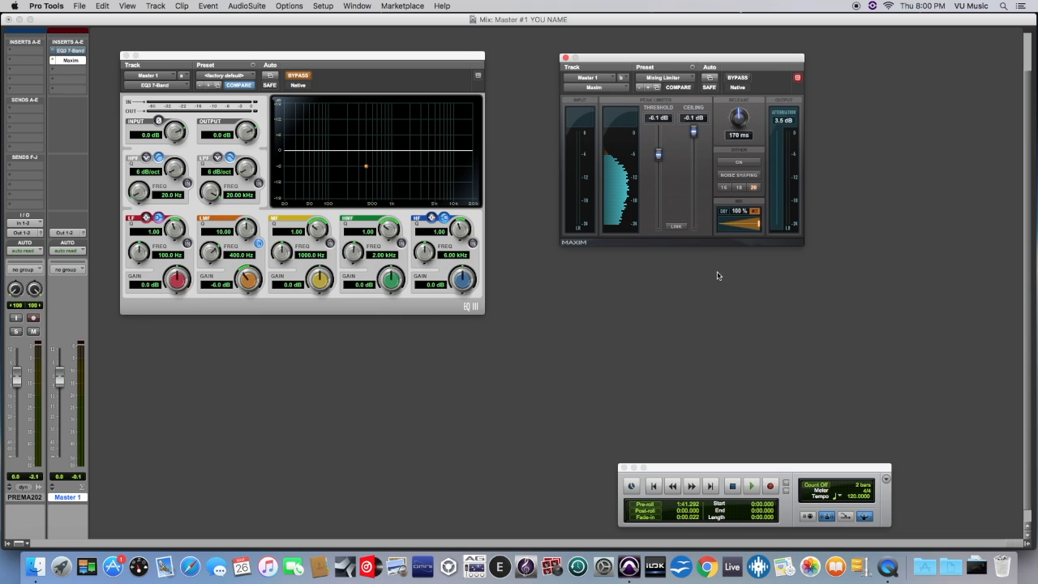
Step: Play the session and compare the sound with the EQ3 7-Band bypassed and active, then stop playback
{"action": "left_click", "coordinate": [665, 470]}
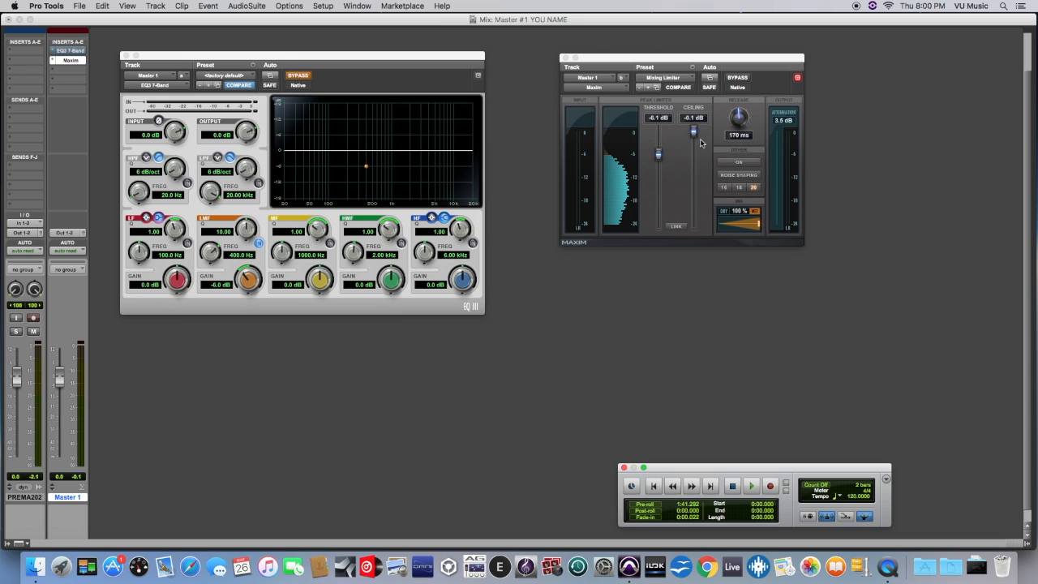
{"action": "key", "text": "space"}
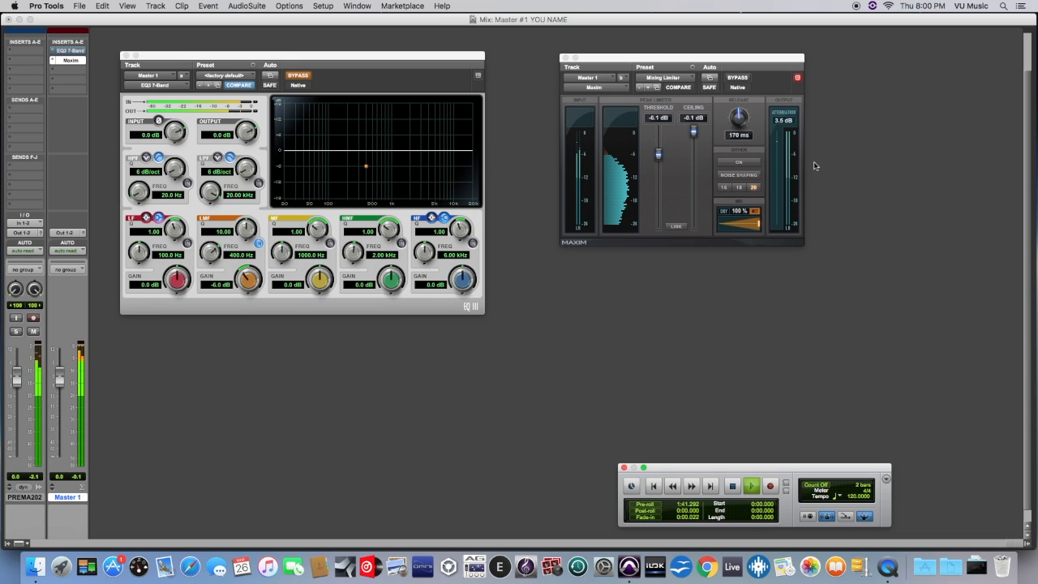
{"action": "left_click", "coordinate": [297, 78]}
{"action": "left_click", "coordinate": [297, 78]}
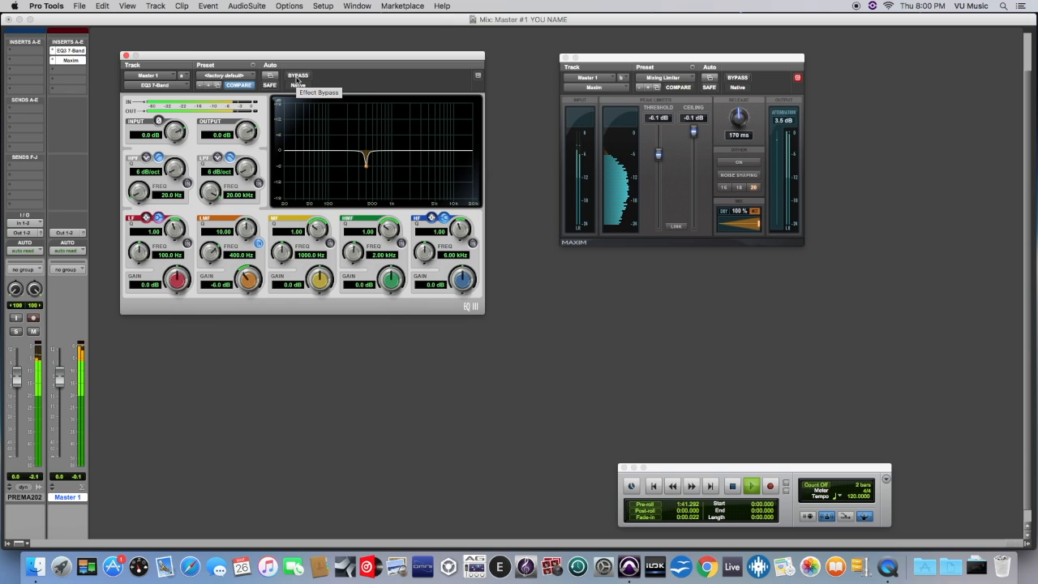
{"action": "key", "text": "space"}
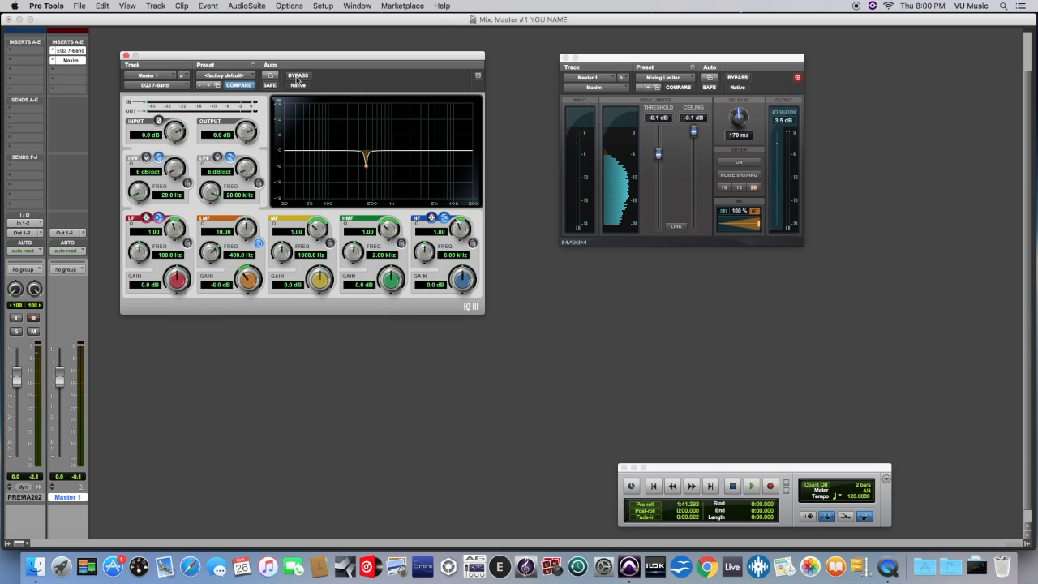
Step: Replay from the start with the EQ bypassed, alternate its bypass to compare, and stop with the EQ active
{"action": "left_click", "coordinate": [297, 76]}
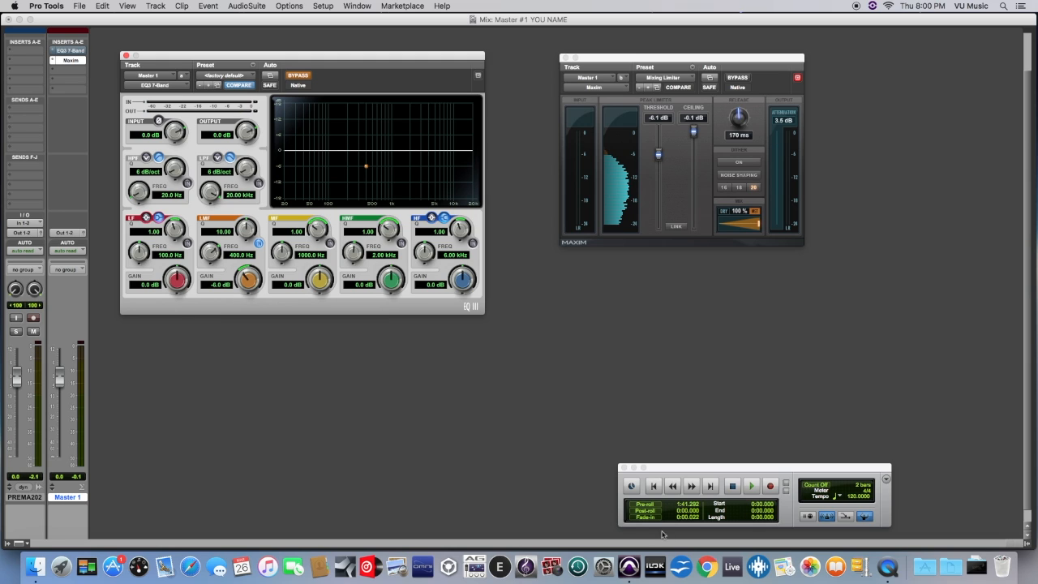
{"action": "left_click", "coordinate": [654, 487]}
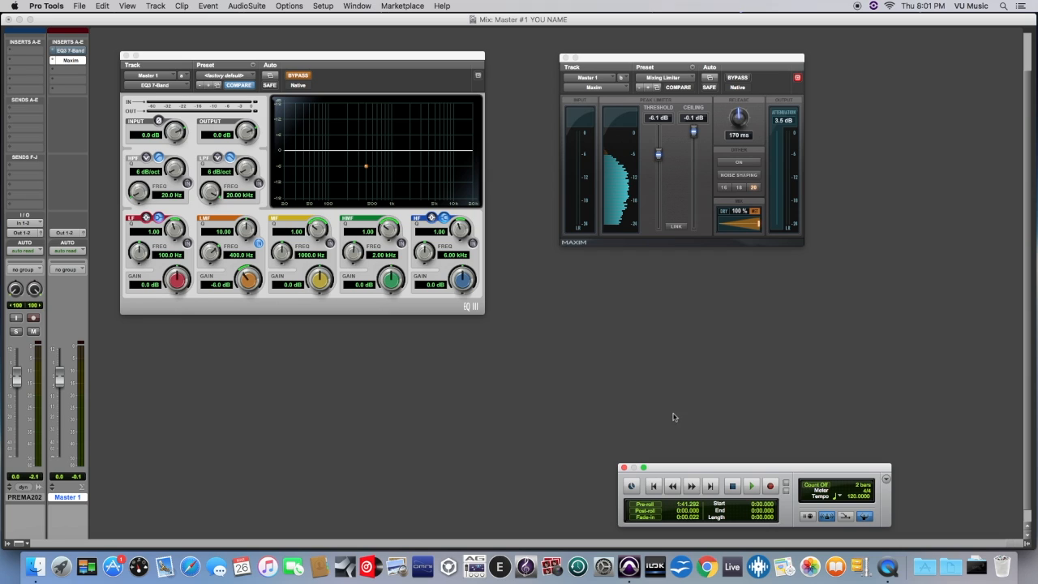
{"action": "left_click", "coordinate": [660, 488]}
{"action": "left_click", "coordinate": [751, 487]}
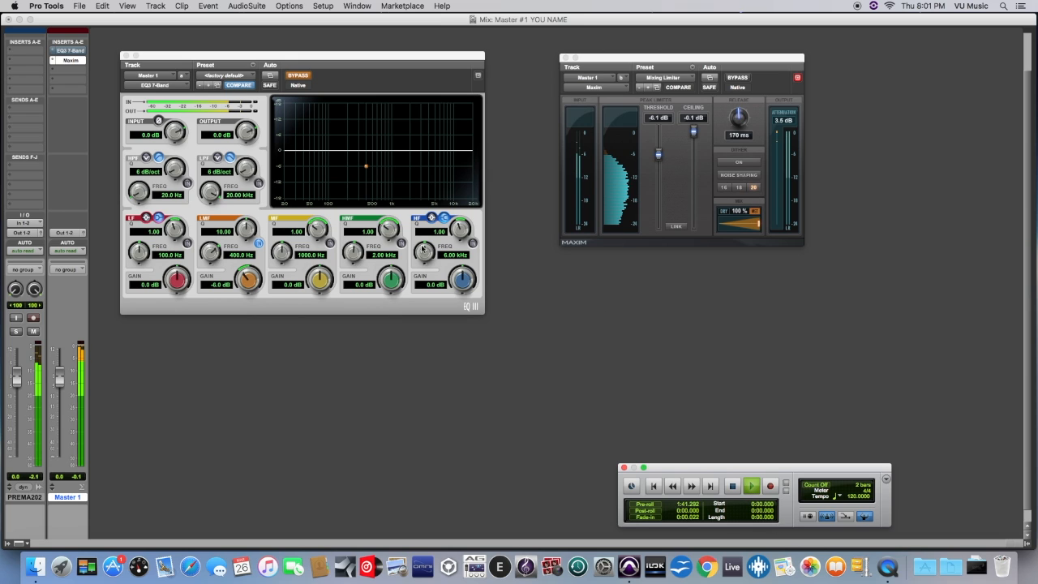
{"action": "left_click", "coordinate": [298, 78]}
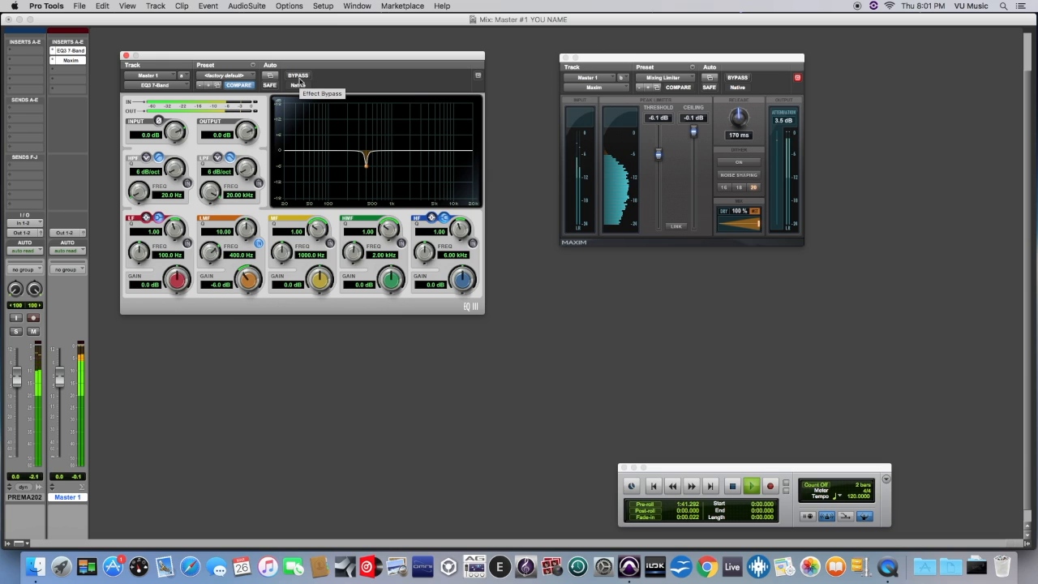
{"action": "left_click", "coordinate": [298, 75]}
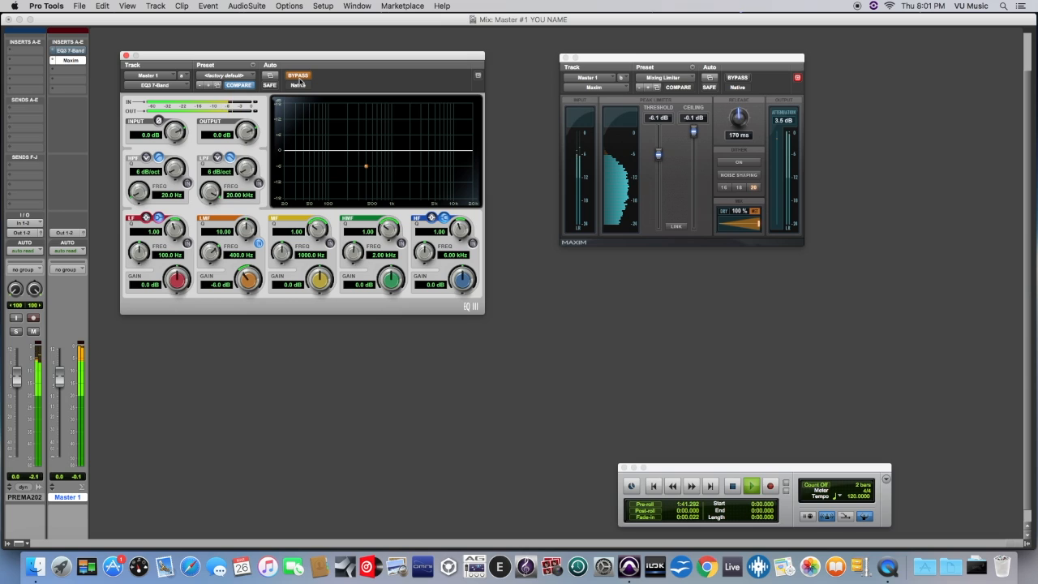
{"action": "left_click", "coordinate": [298, 77]}
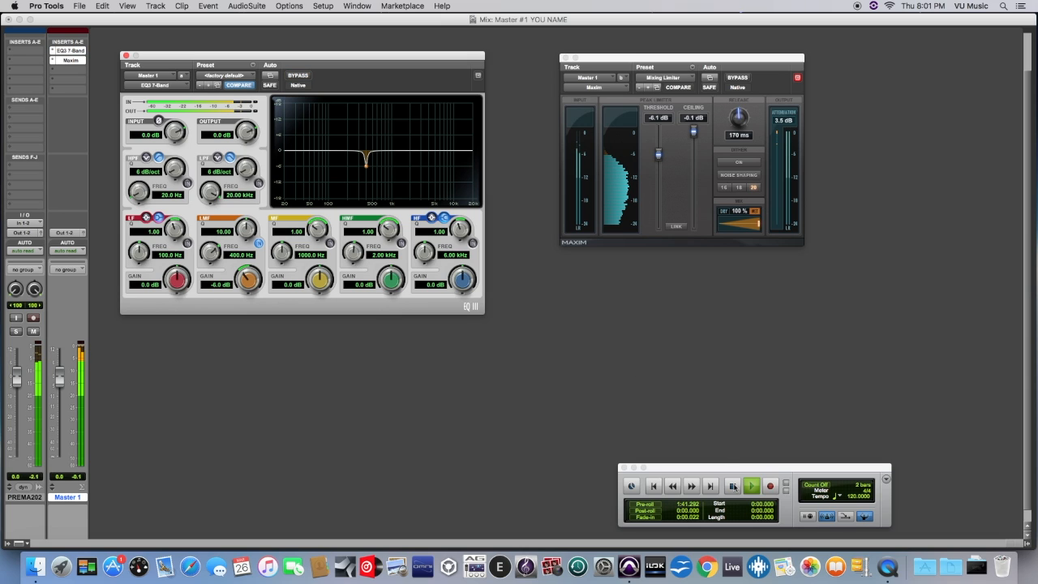
{"action": "left_click", "coordinate": [734, 486]}
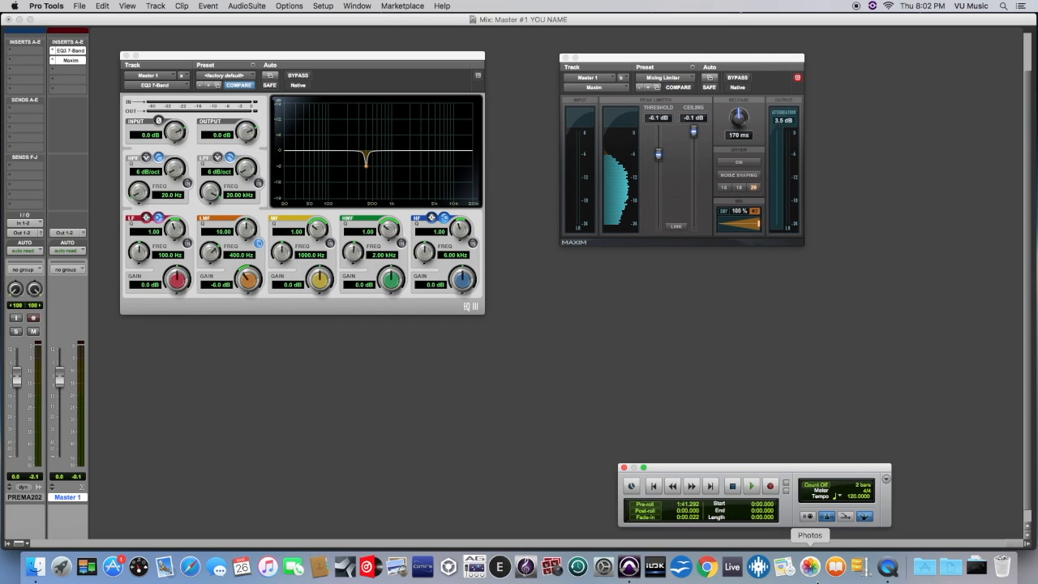
{"action": "right_click", "coordinate": [890, 566]}
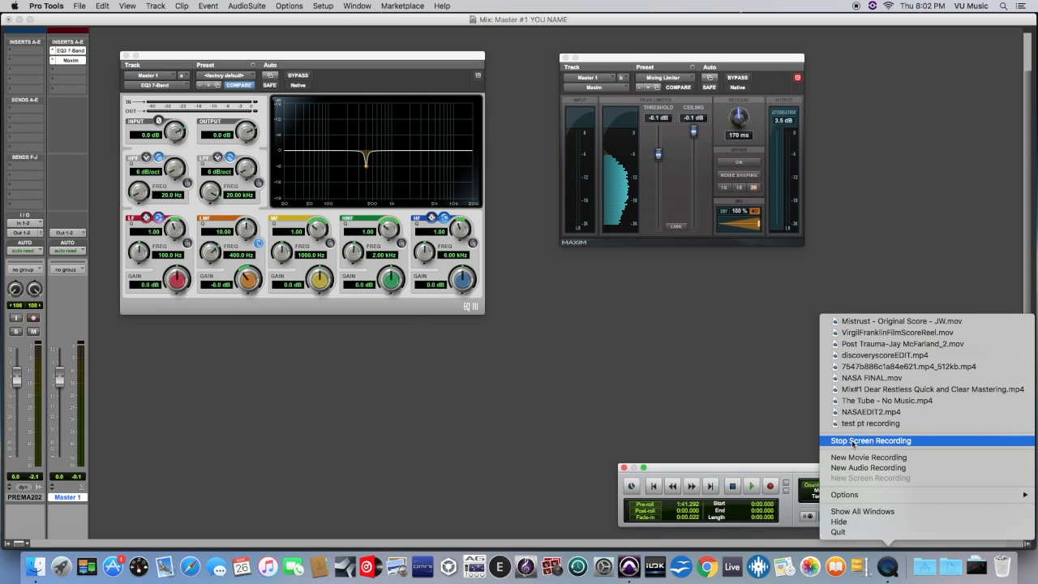
{"action": "left_click", "coordinate": [726, 419]}
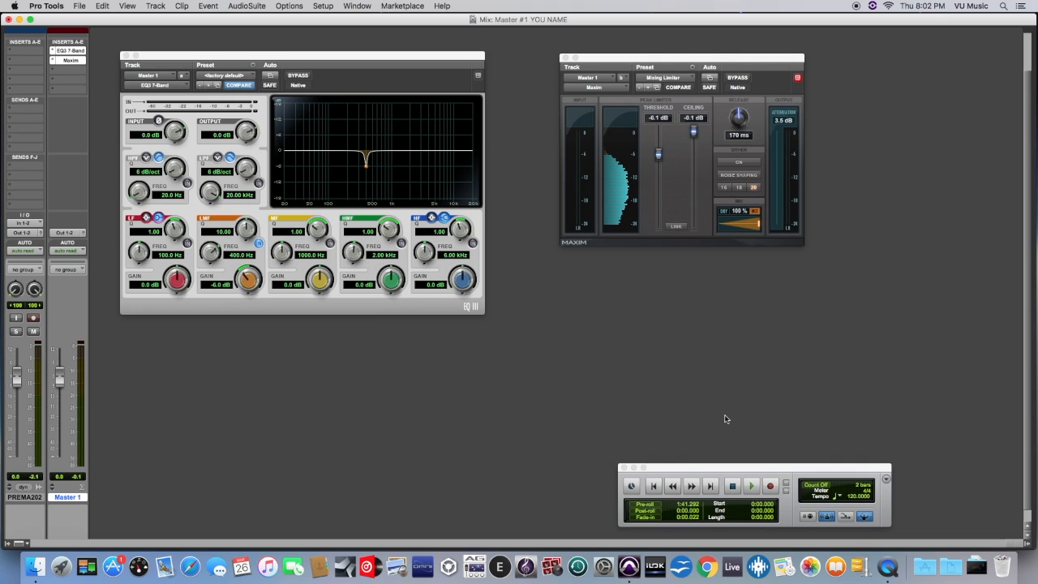
{"action": "left_click", "coordinate": [888, 568]}
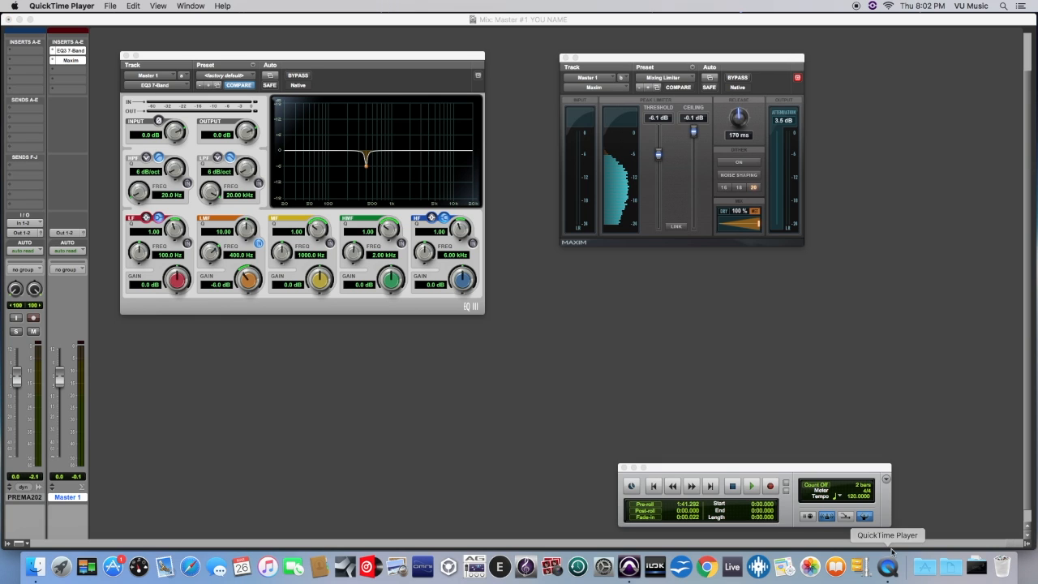
{"action": "right_click", "coordinate": [889, 567]}
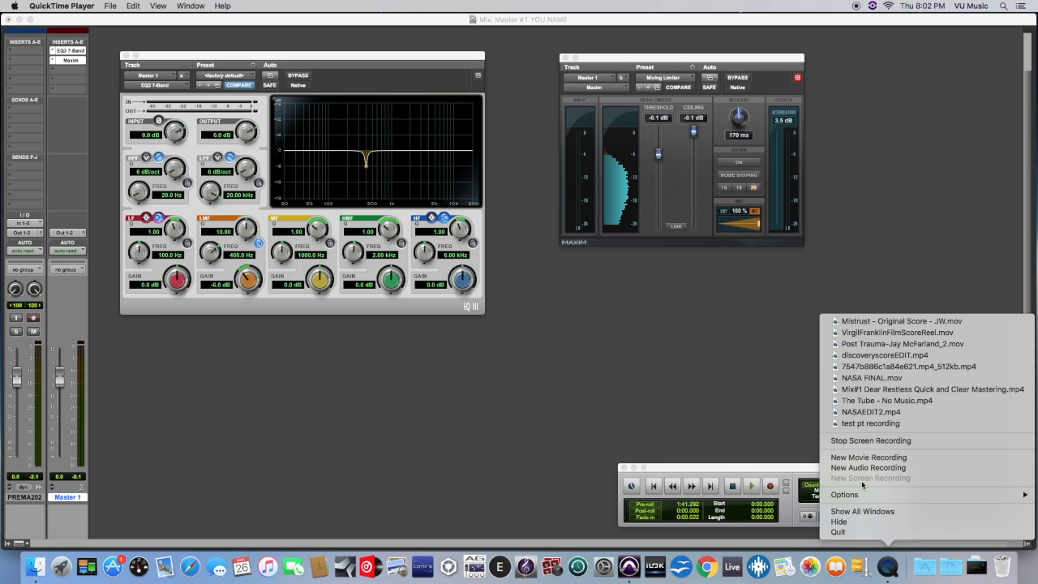